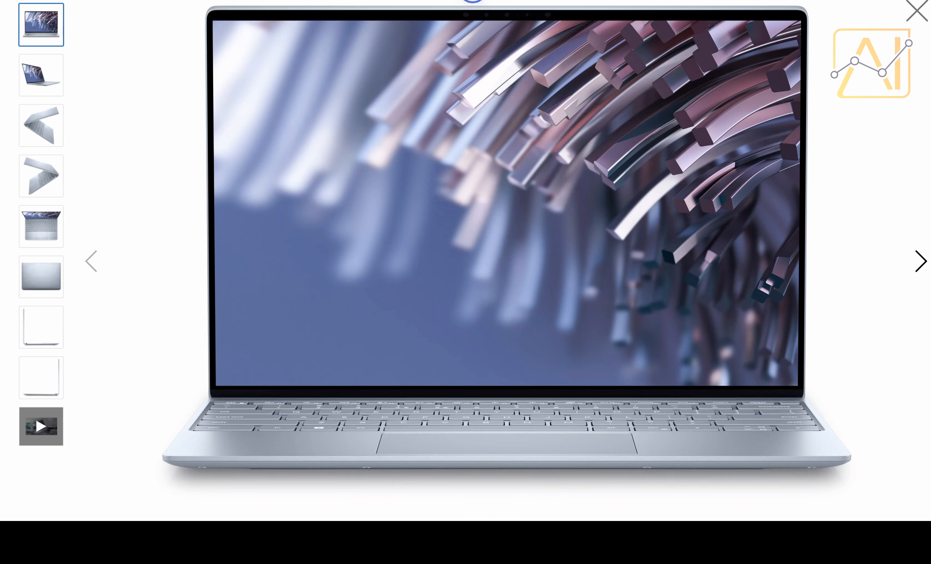
Paste the copied Dell XPS 13 9315 image URL into P1Image cell W2 of the Product VS BPAIWP sheet
click(472, 1)
key(ctrl+v)
key(Return)
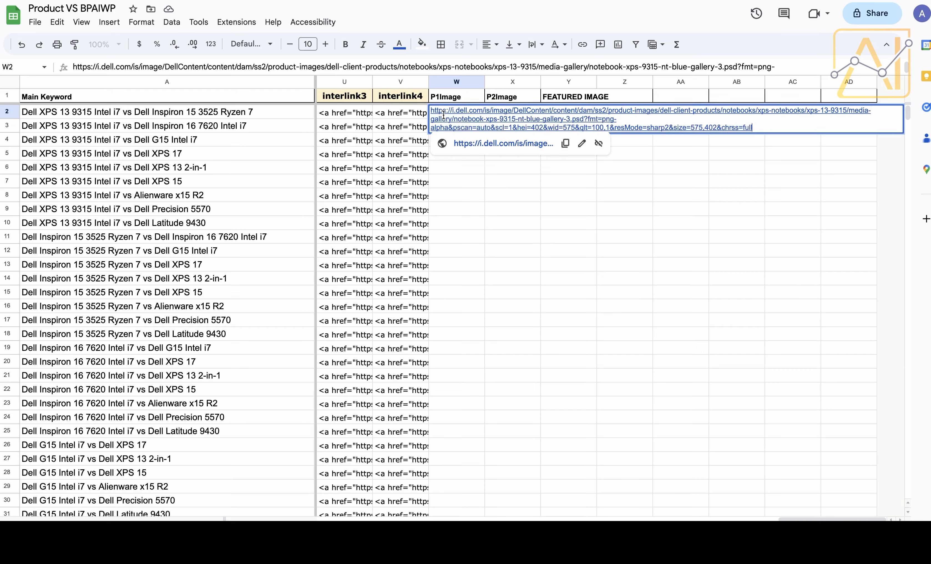
click(457, 168)
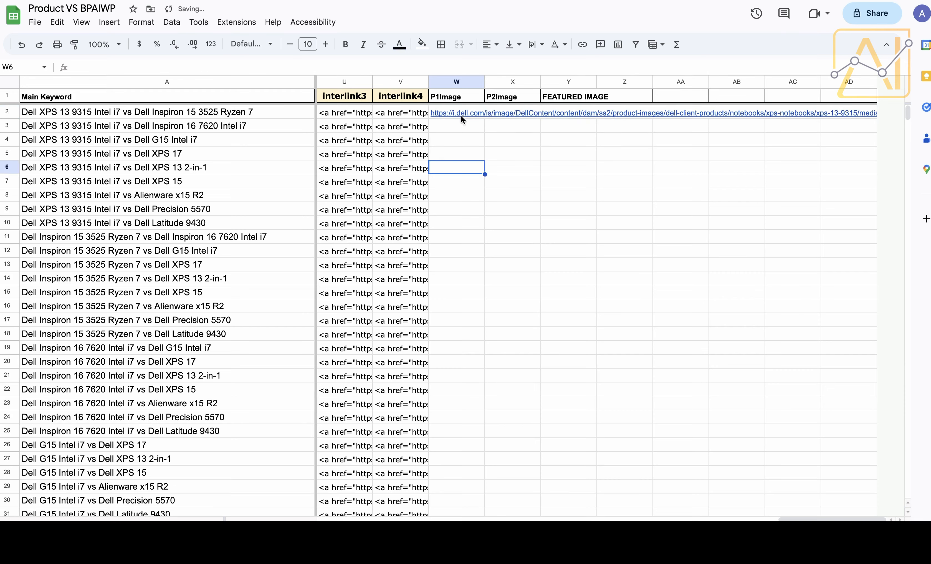
Fill the XPS 13 9315 image URL down from W2 through W10
click(461, 114)
drag(484, 119, 451, 223)
click(453, 236)
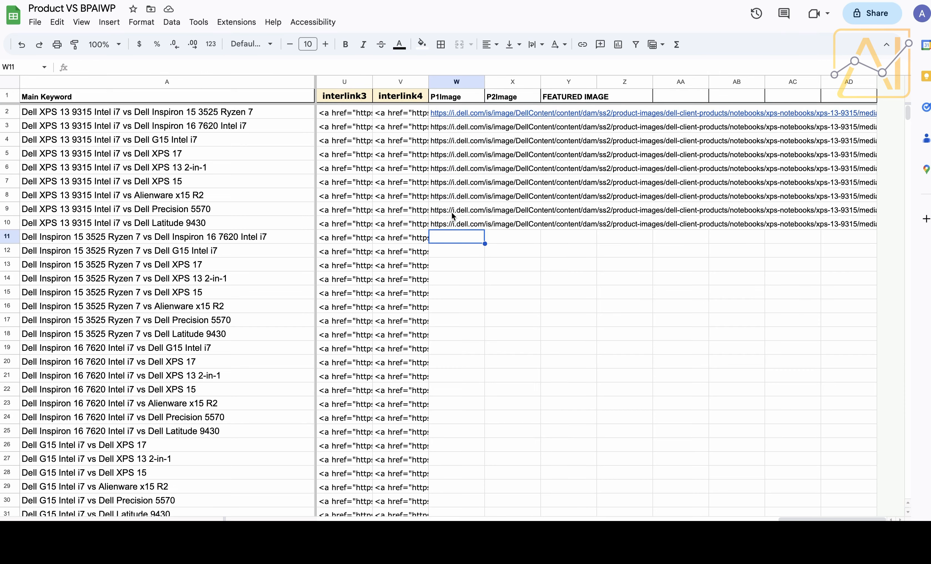
Unfreeze the Main Keyword column (column A) and check row 10's cells across the sheet
scroll(367, 253, left, 10)
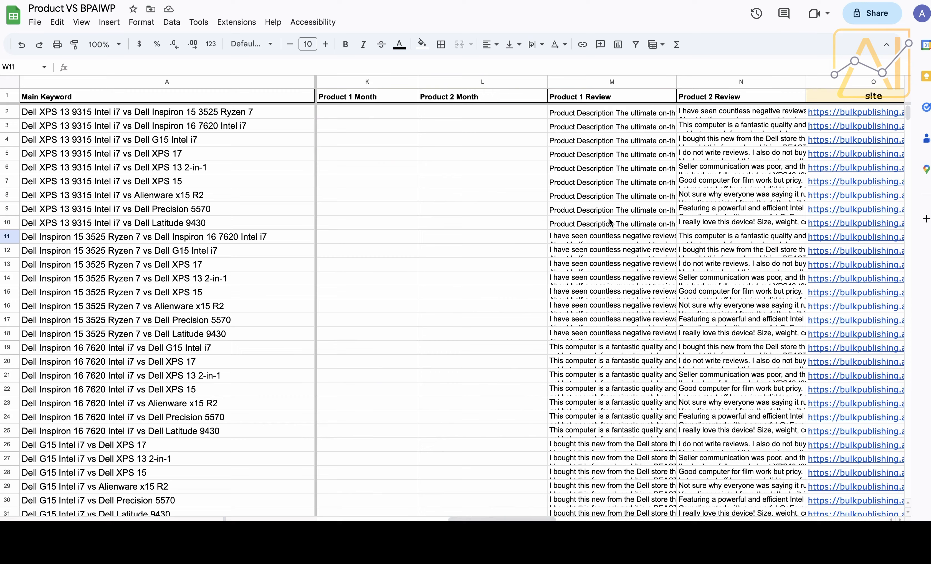
scroll(501, 211, left, 6)
click(499, 210)
scroll(497, 225, right, 2)
scroll(496, 226, left, 2)
click(293, 81)
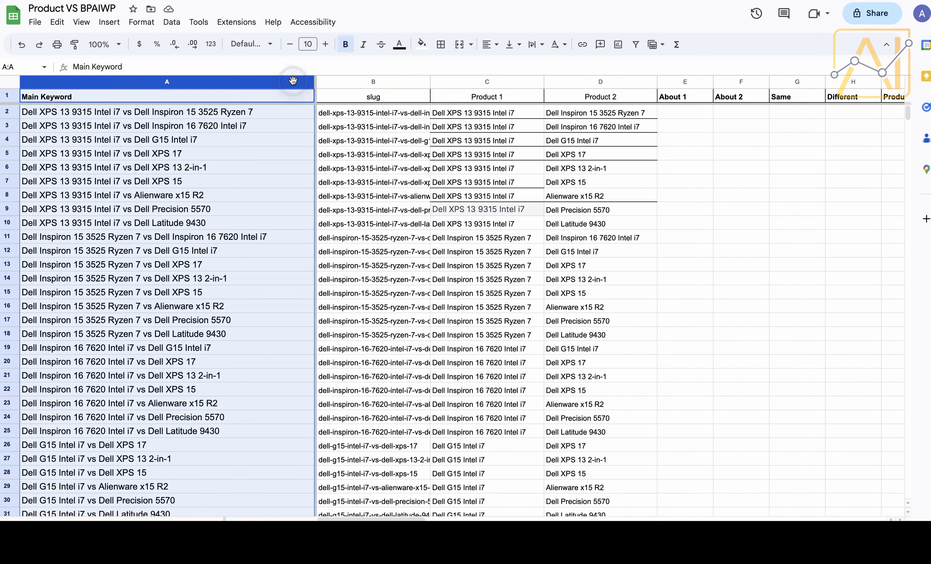
right_click(293, 80)
mouse_move(364, 456)
click(546, 347)
click(9, 208)
scroll(671, 282, right, 10)
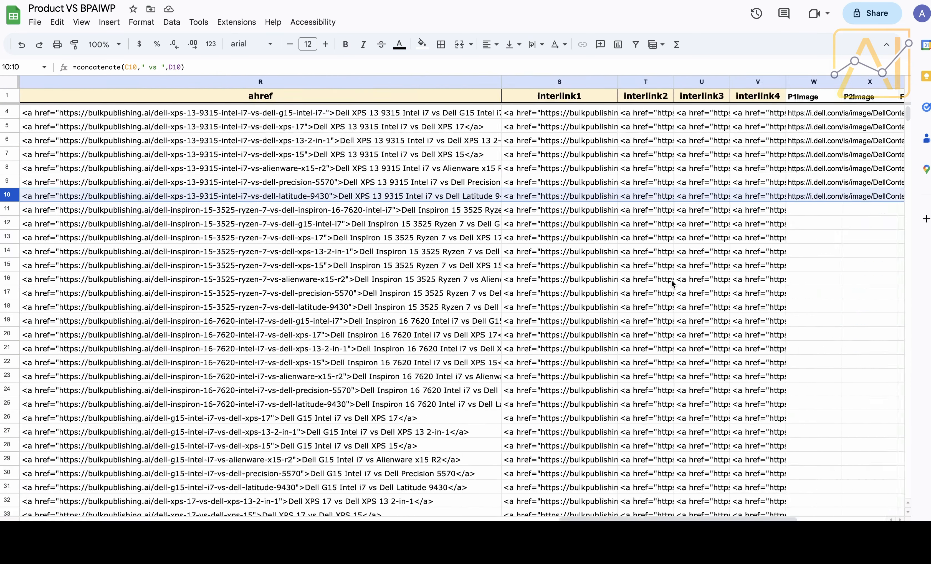
scroll(671, 283, left, 10)
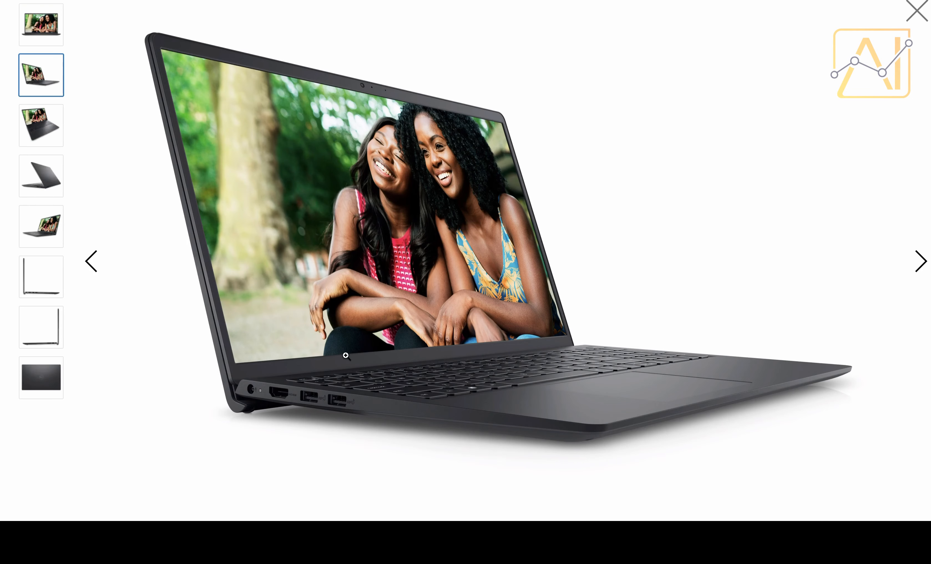
Copy the image address of the second Dell Inspiron 15 3525 gallery picture and paste it into P1Image cell W11
click(335, 316)
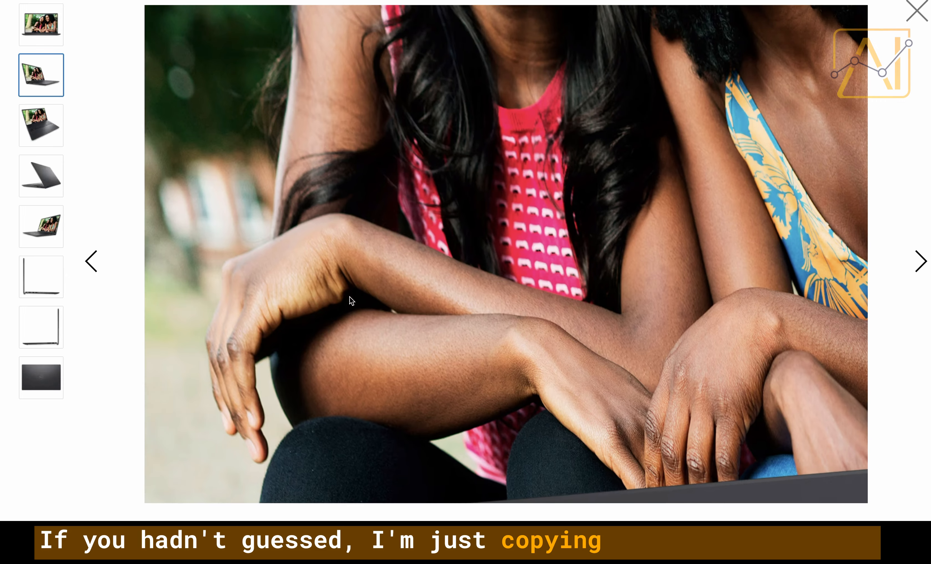
right_click(351, 296)
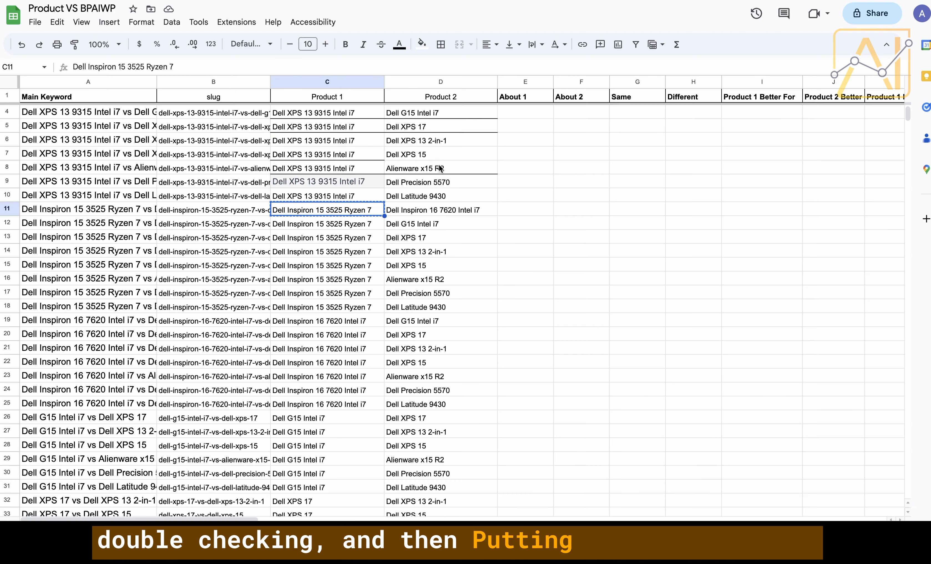
scroll(551, 179, up, 1)
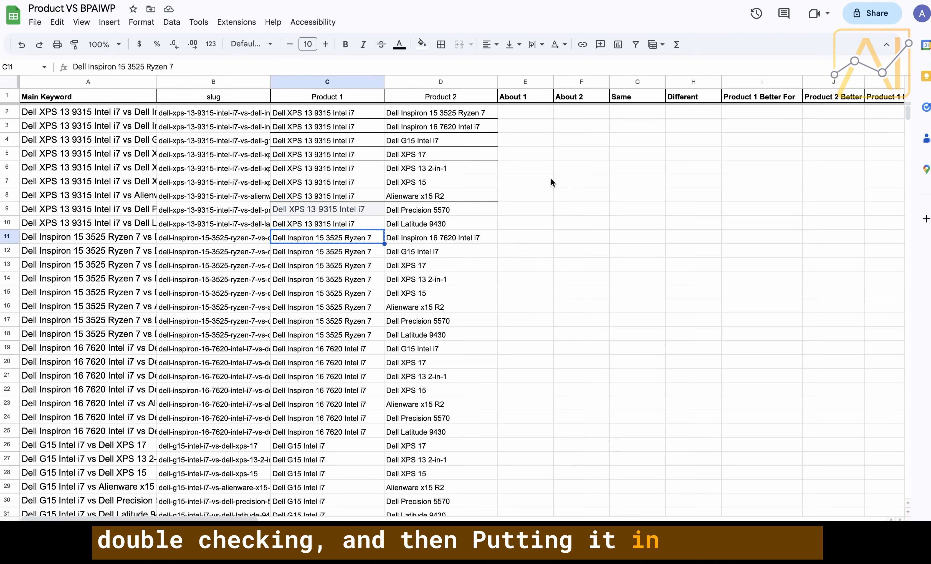
click(550, 179)
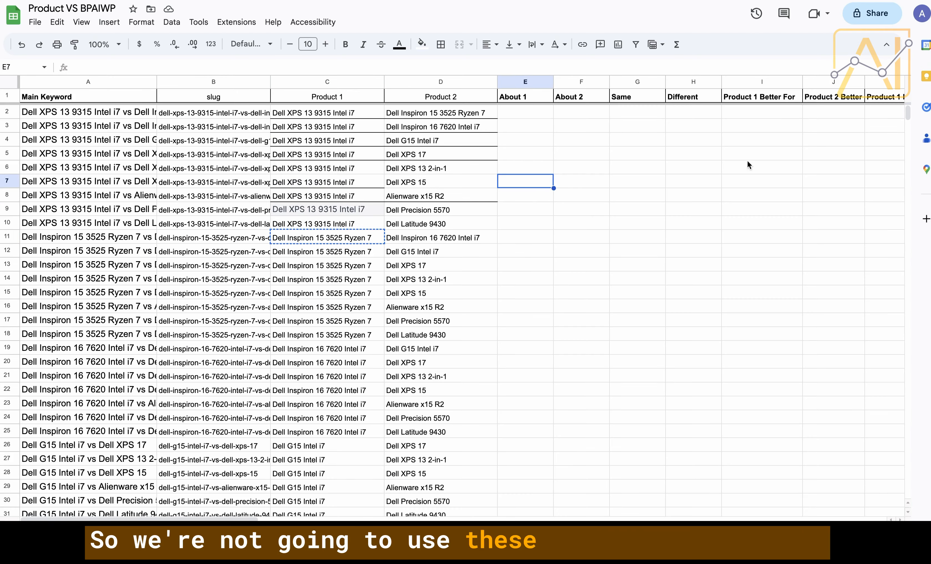
scroll(567, 204, right, 3)
scroll(566, 205, right, 15)
click(347, 236)
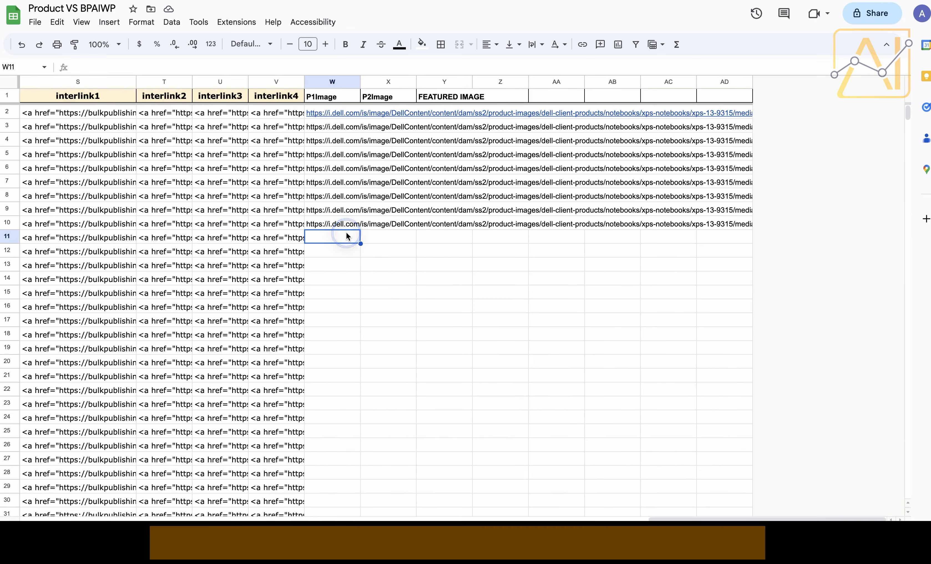
key(ctrl+v)
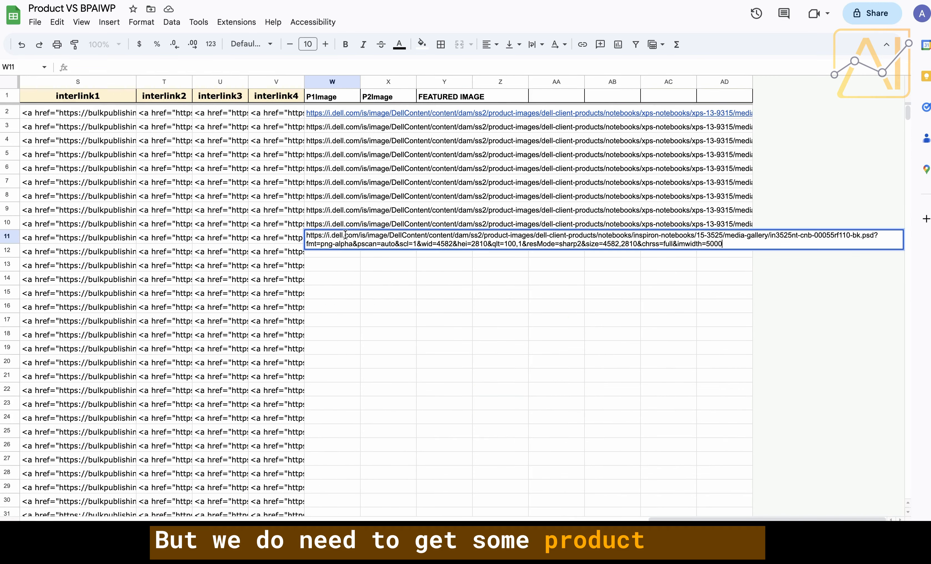
click(337, 287)
Fill the Inspiron 15 3525 image URL down from W11 through W18
click(332, 242)
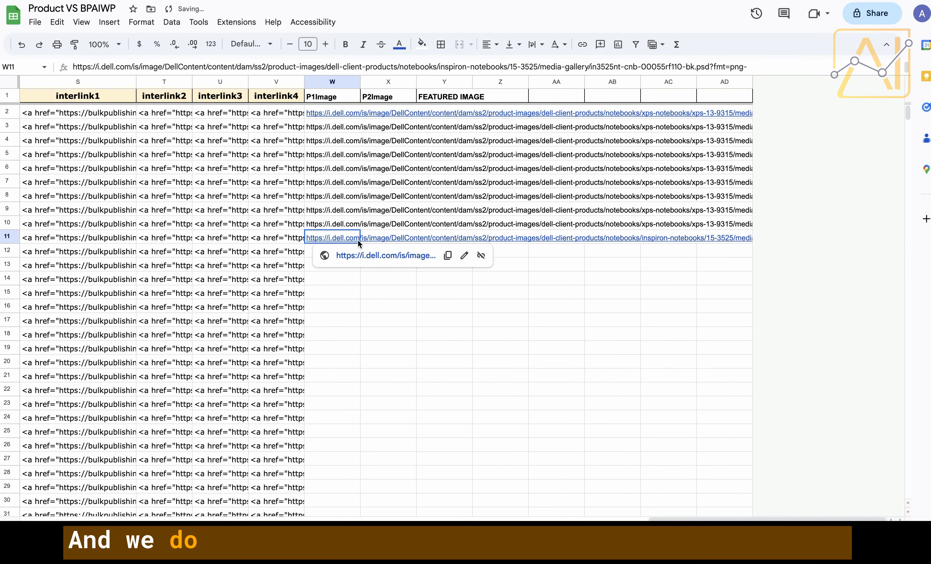
drag(354, 240, 349, 275)
click(332, 235)
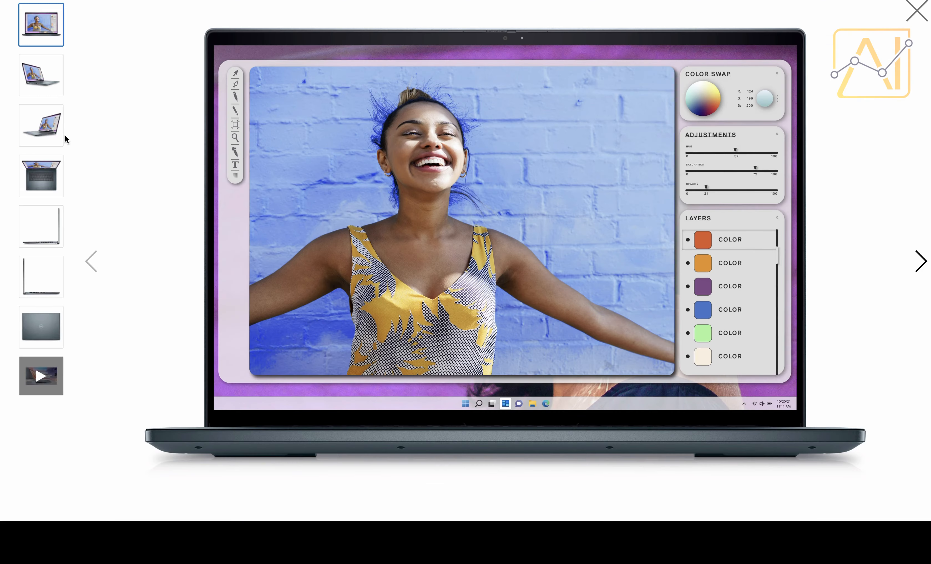
Show the second gallery picture of the Dell Inspiron 16 7620 and copy its image address
click(41, 75)
right_click(429, 207)
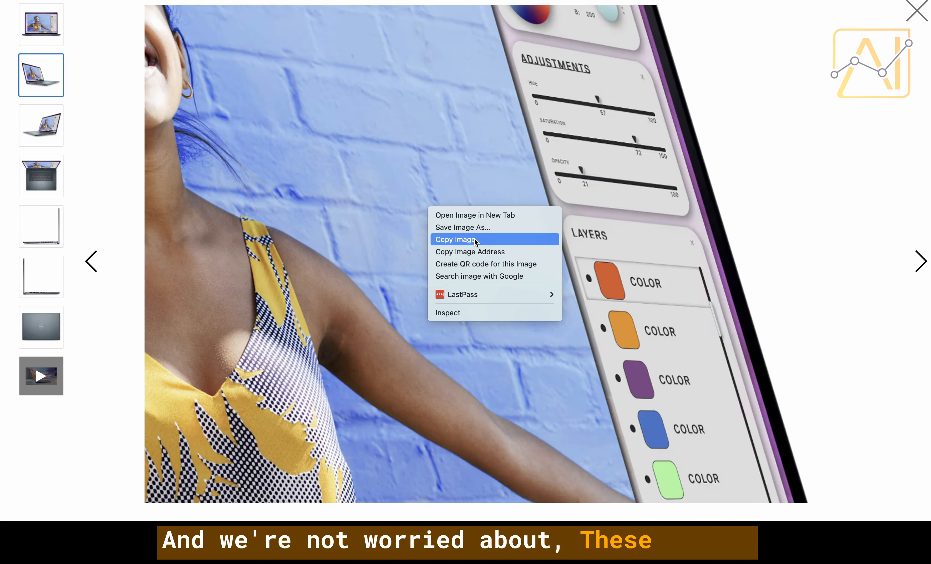
click(476, 251)
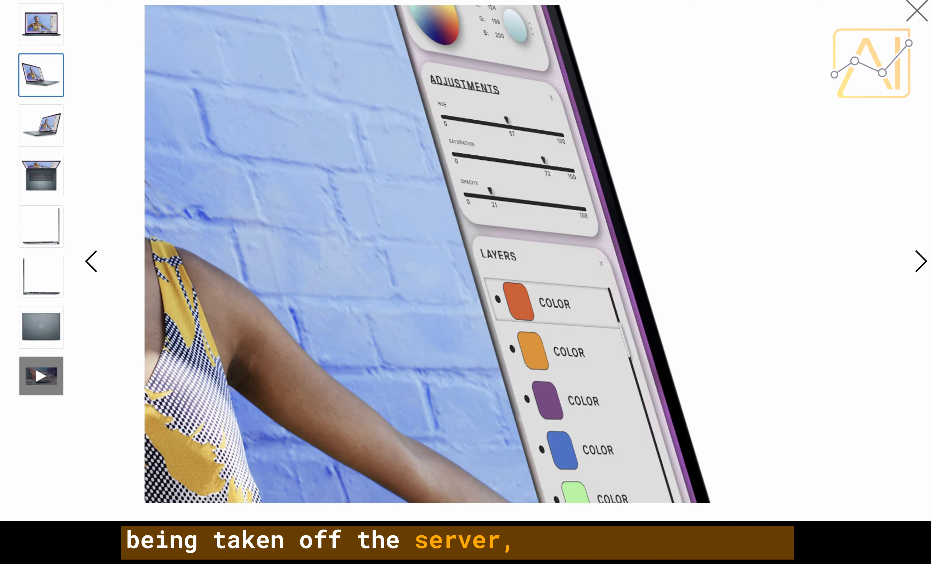
key(super+v)
key(Return)
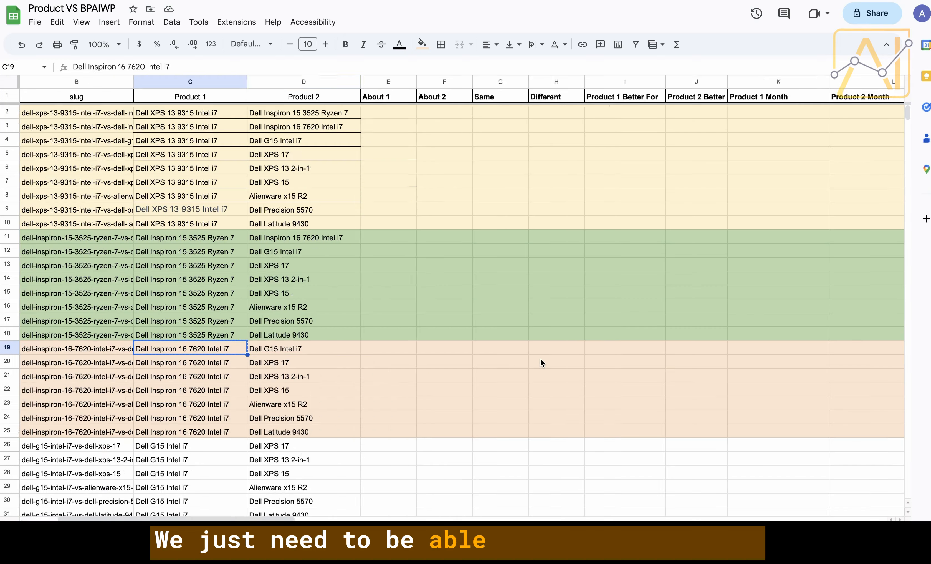
Paste the copied Inspiron 16 7620 image URL into P1Image cell W19
scroll(540, 358, right, 15)
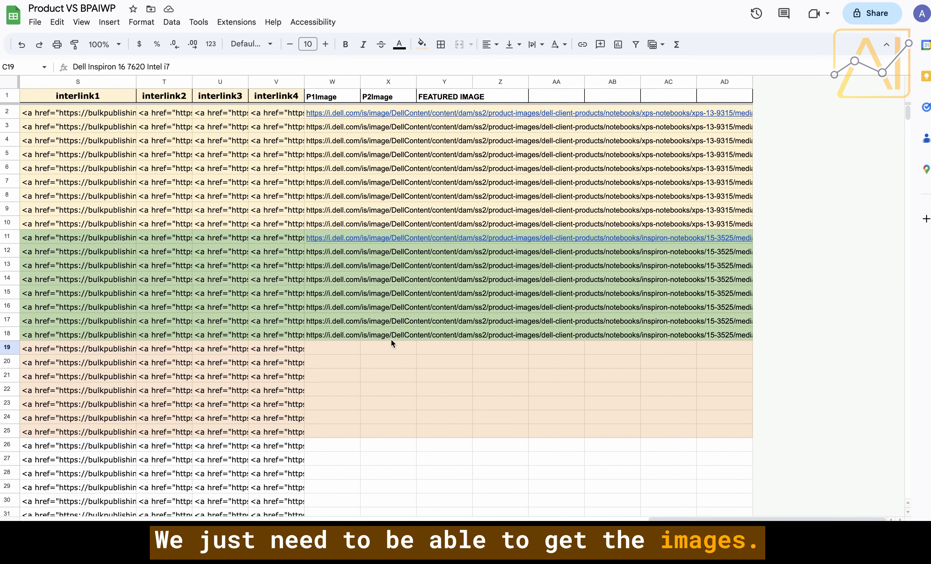
double_click(341, 345)
key(super+v)
click(284, 366)
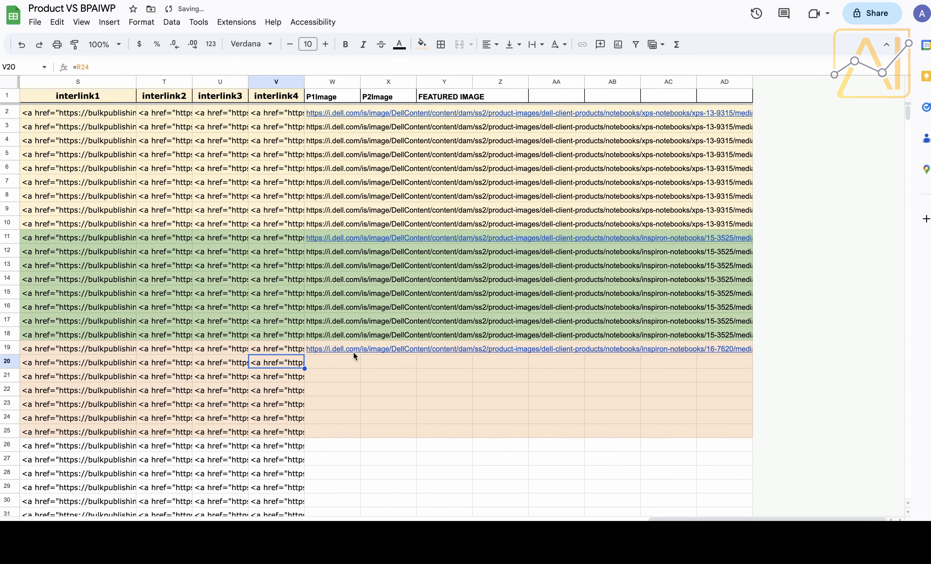
click(345, 348)
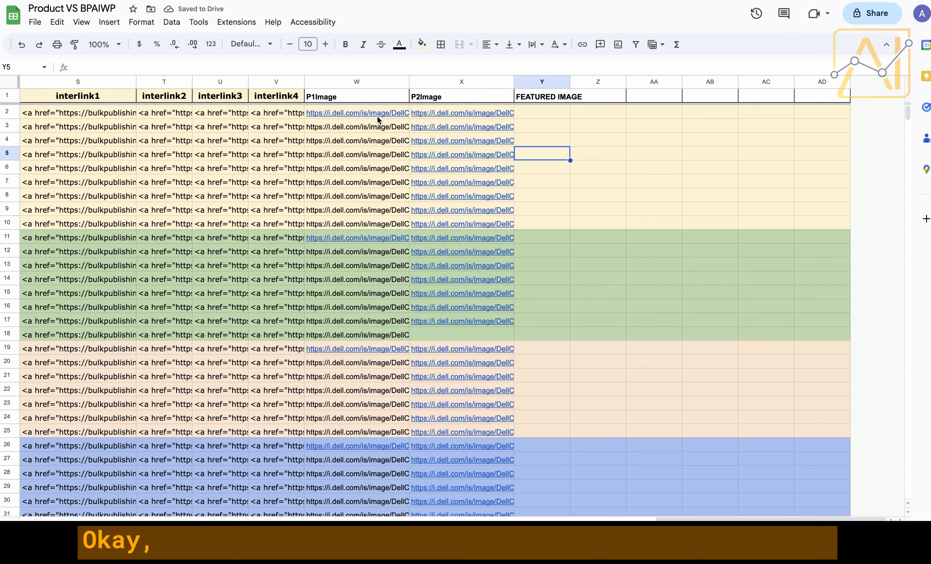
Review the P1Image and P2Image URLs for the XPS 13 9315 and Inspiron 15 3525 row groups
mouse_move(384, 111)
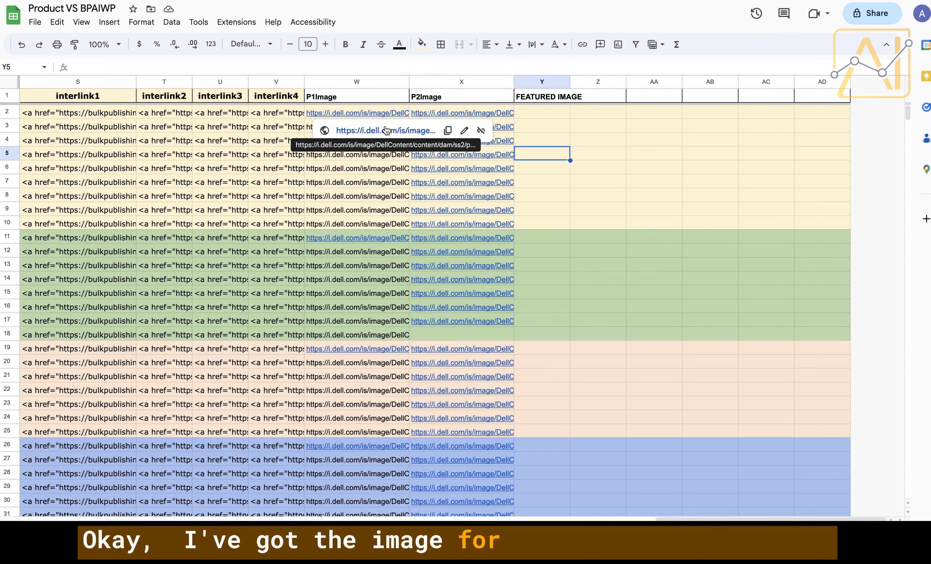
click(370, 197)
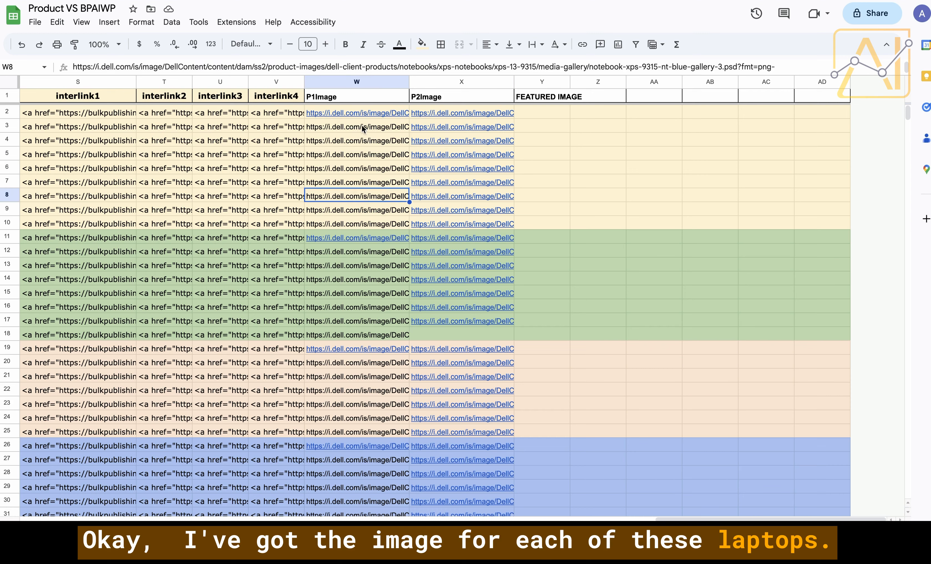
drag(364, 113, 366, 216)
scroll(366, 217, left, 10)
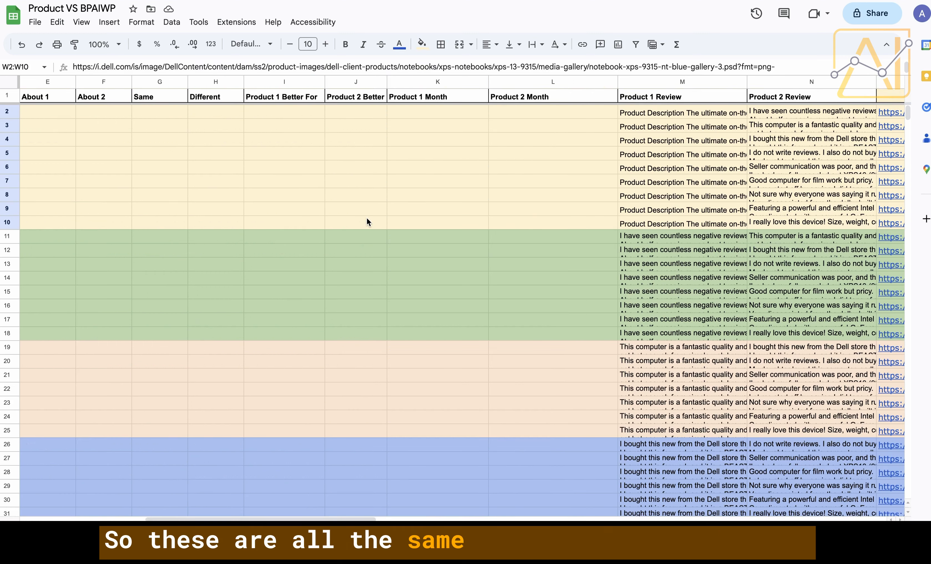
scroll(367, 217, right, 5)
scroll(552, 196, right, 5)
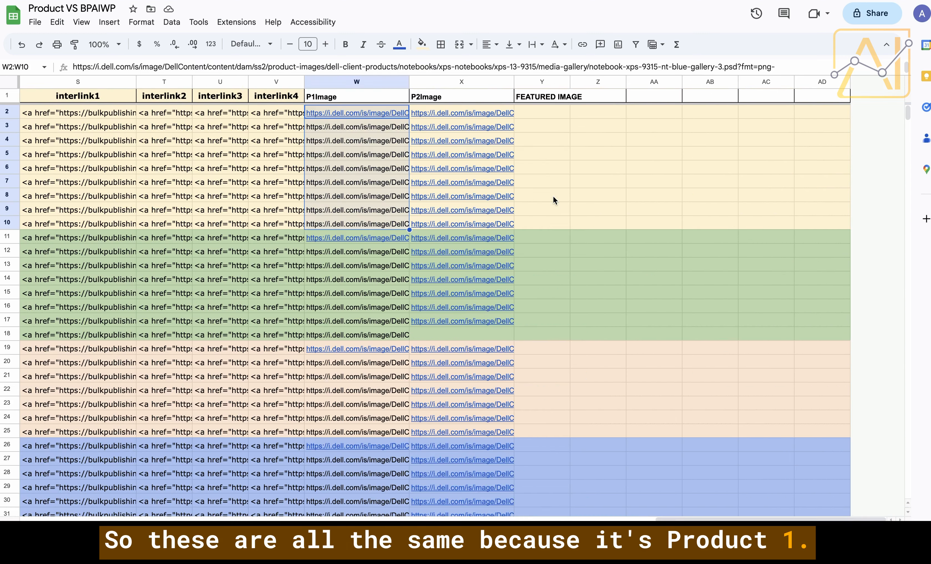
drag(465, 113, 474, 214)
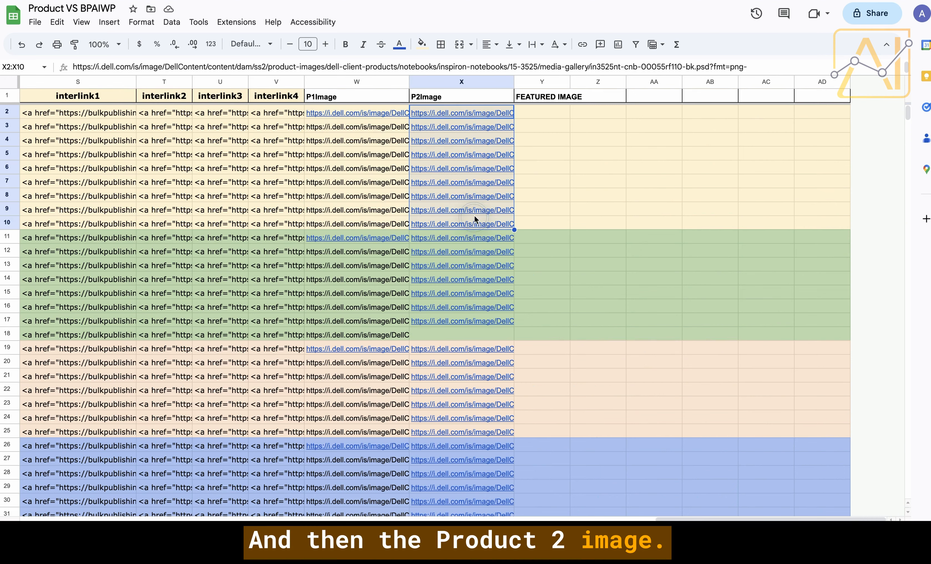
drag(370, 236, 370, 322)
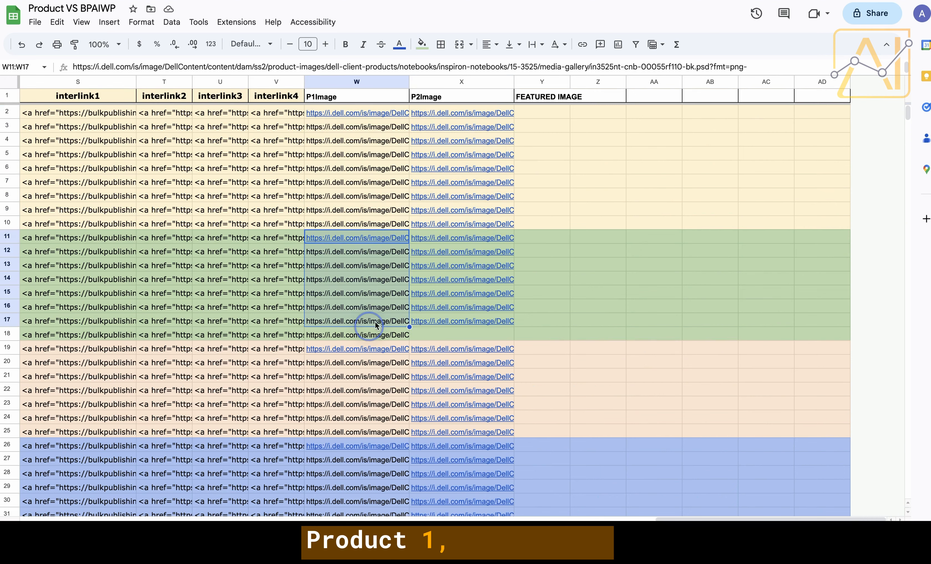
Check row 18's comparison URL to see which second product the empty P2Image cell X18 belongs to
click(437, 335)
scroll(356, 336, left, 5)
scroll(356, 336, left, 1)
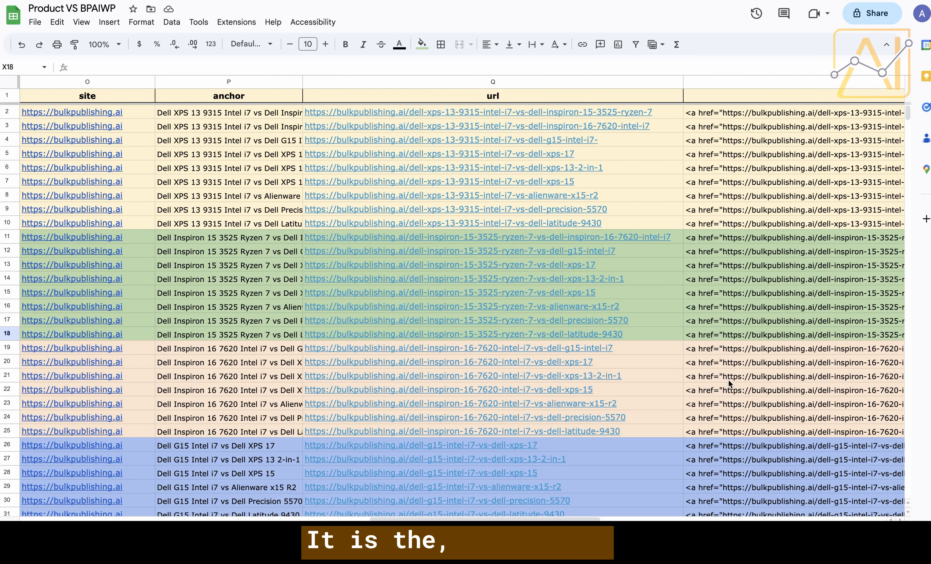
click(606, 336)
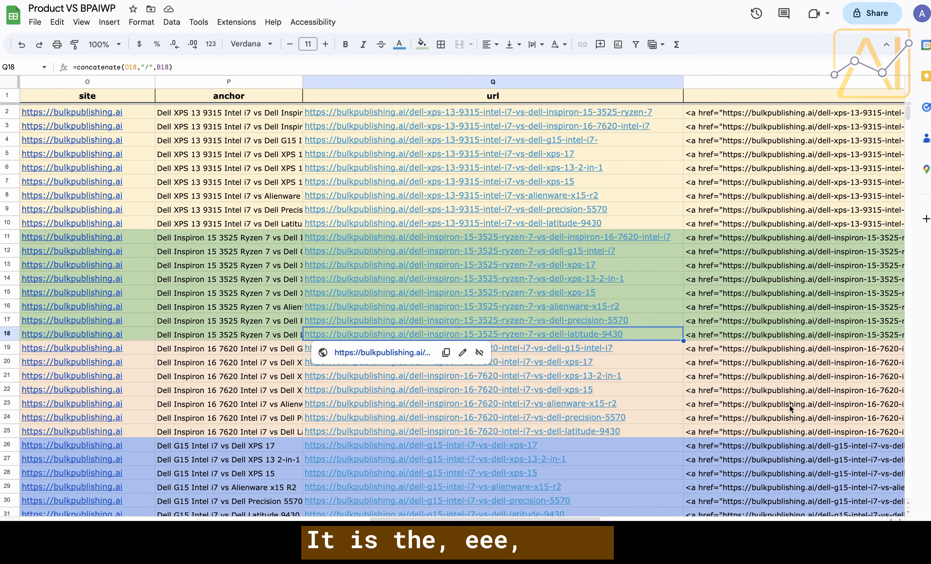
scroll(788, 404, right, 5)
scroll(782, 408, right, 5)
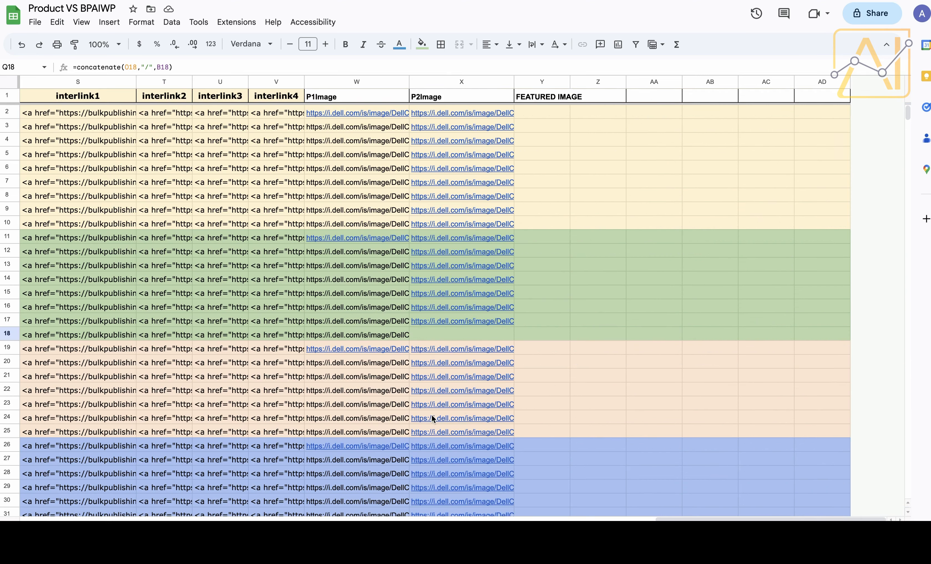
Copy the Dell Latitude image URL from P2Image cell X46 into the empty cell X18
scroll(427, 414, down, 6)
click(391, 486)
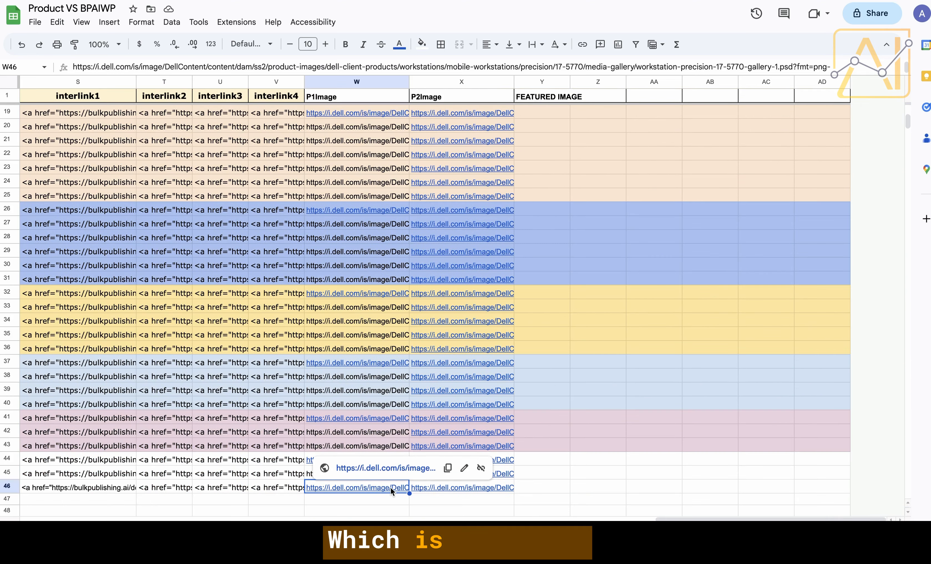
scroll(390, 487, left, 5)
scroll(408, 486, right, 5)
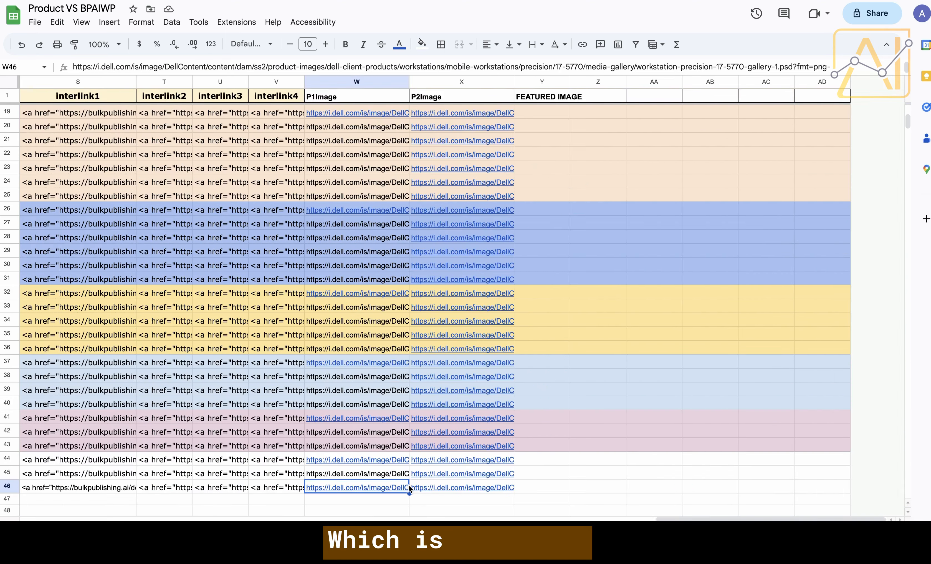
click(449, 485)
key(ctrl+c)
scroll(455, 418, up, 5)
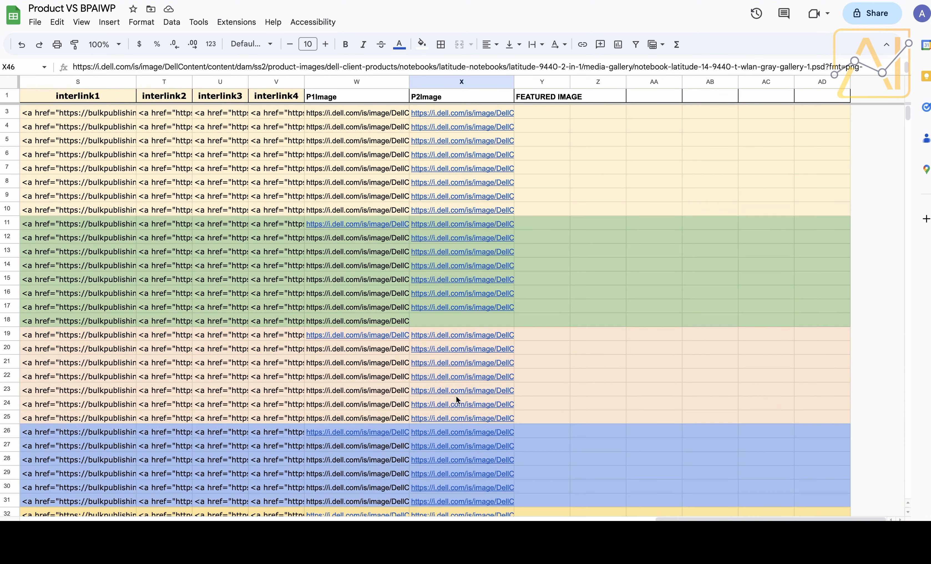
double_click(465, 319)
key(ctrl+v)
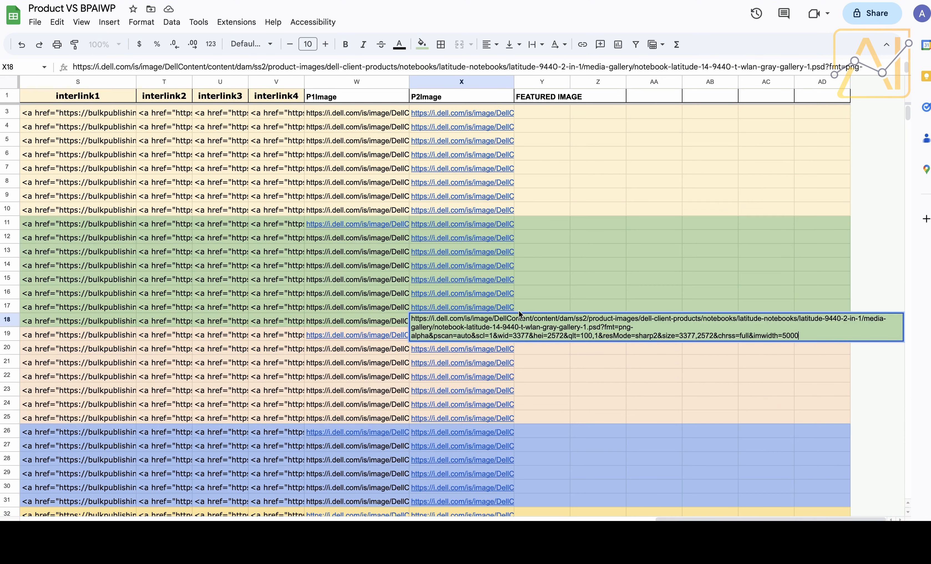
click(545, 303)
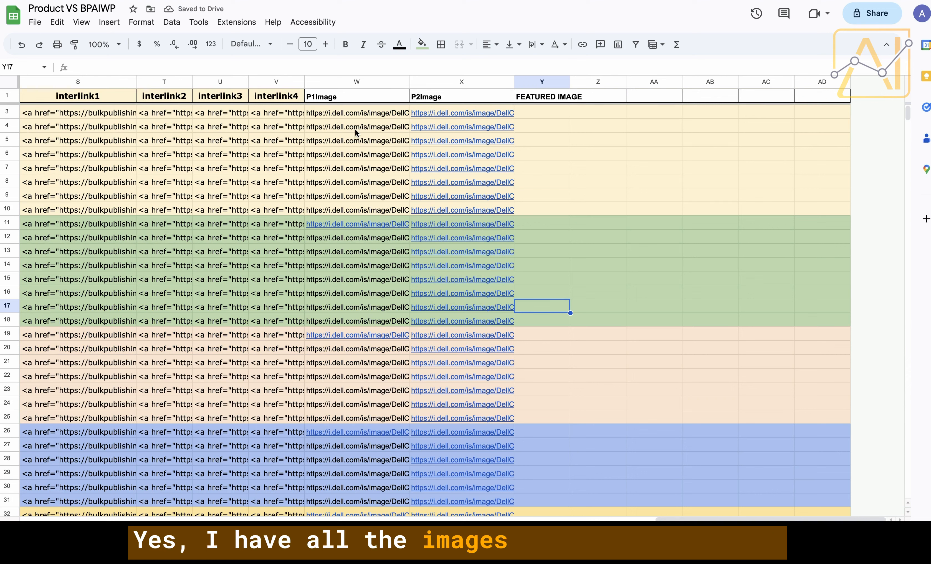
Widen the FEATURED IMAGE column to more than double its width
click(357, 112)
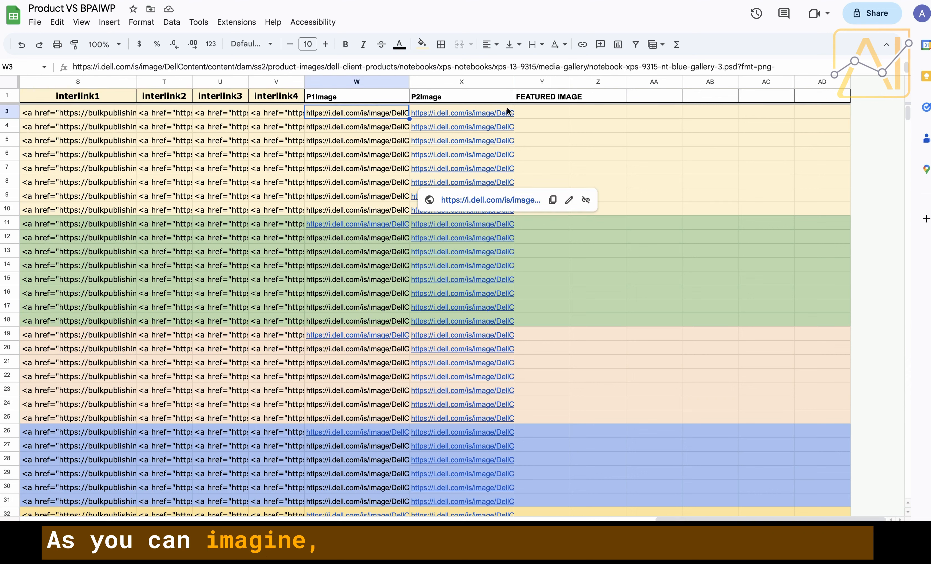
click(564, 113)
drag(571, 81, 648, 82)
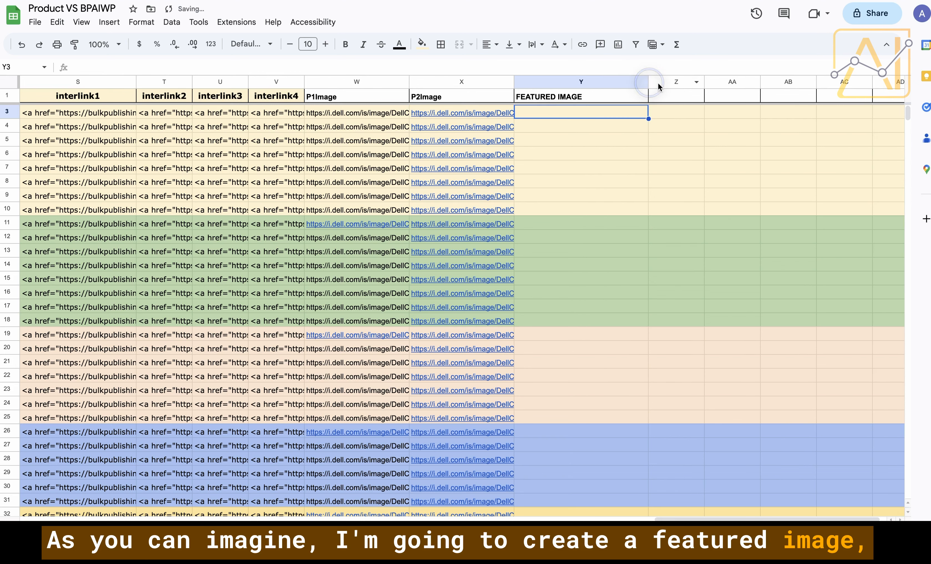
Review the P1Image and P2Image URLs beside the empty FEATURED IMAGE cells down to row 46, plus the keyword and product columns
click(377, 112)
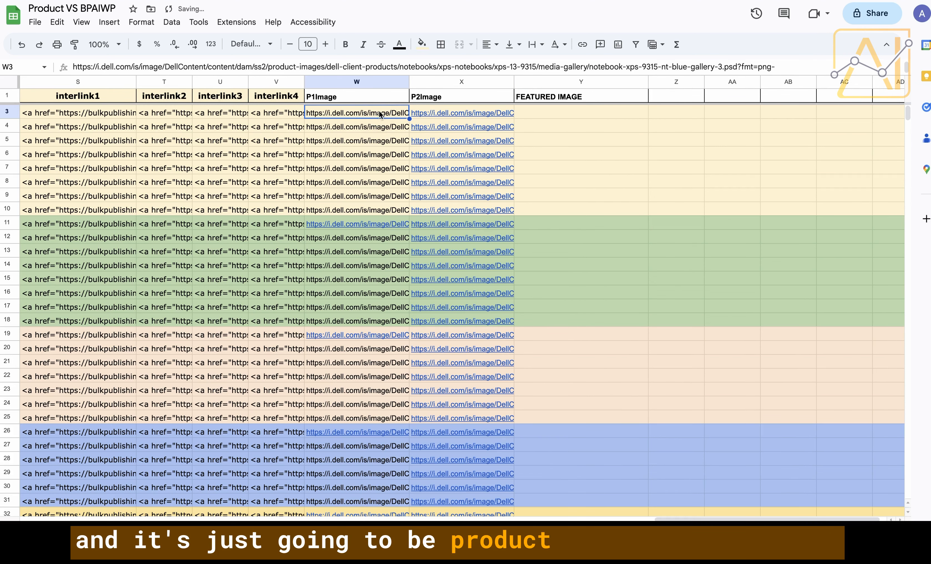
click(425, 112)
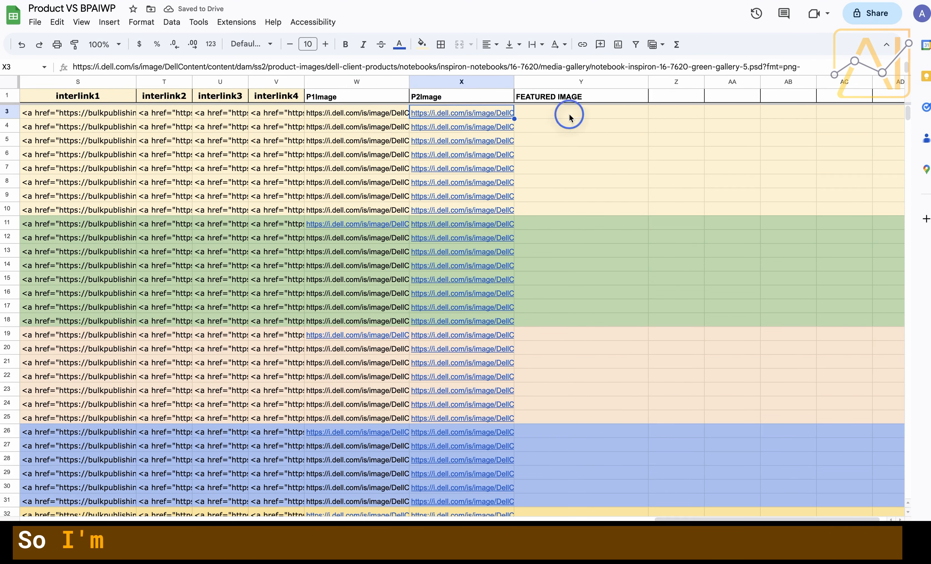
click(566, 114)
click(356, 114)
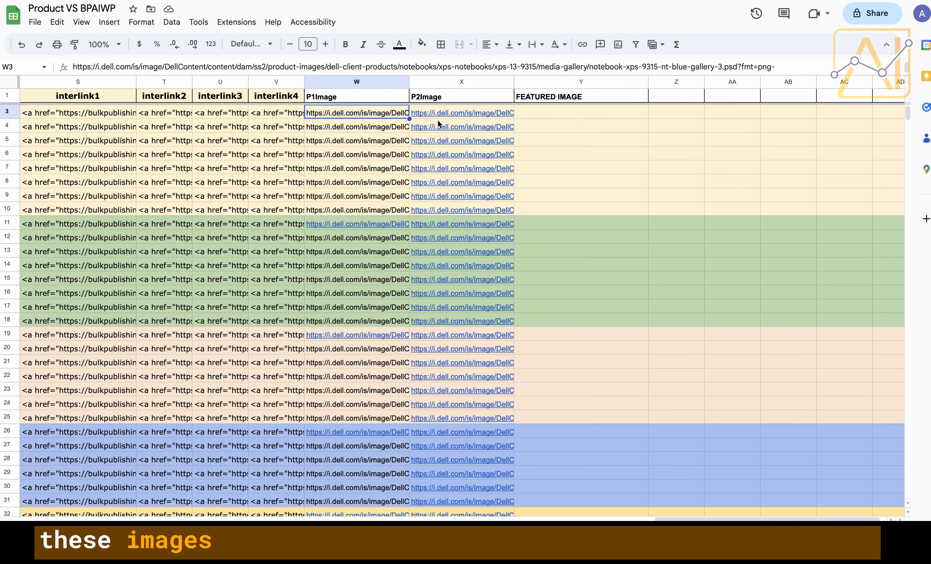
click(569, 114)
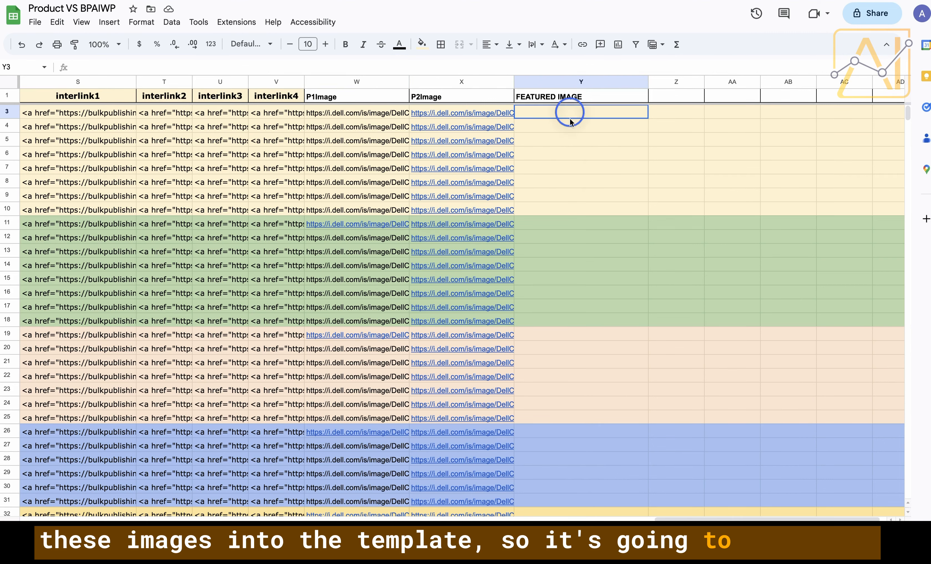
drag(569, 117, 554, 470)
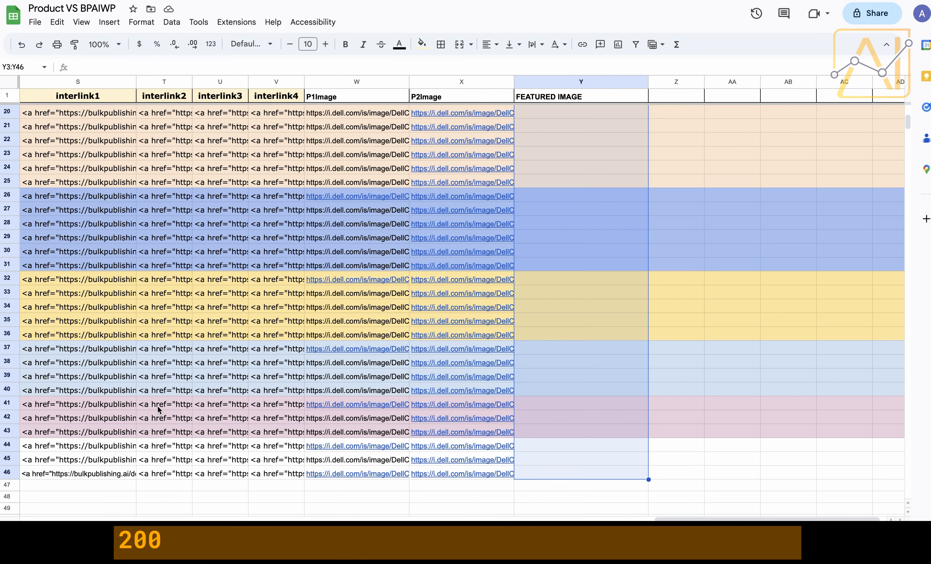
scroll(157, 405, left, 15)
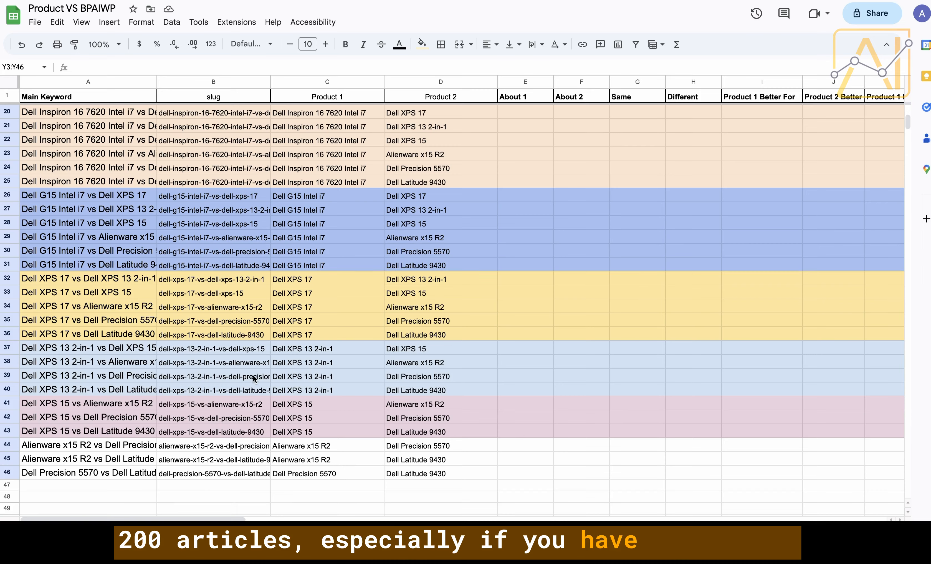
scroll(252, 374, up, 6)
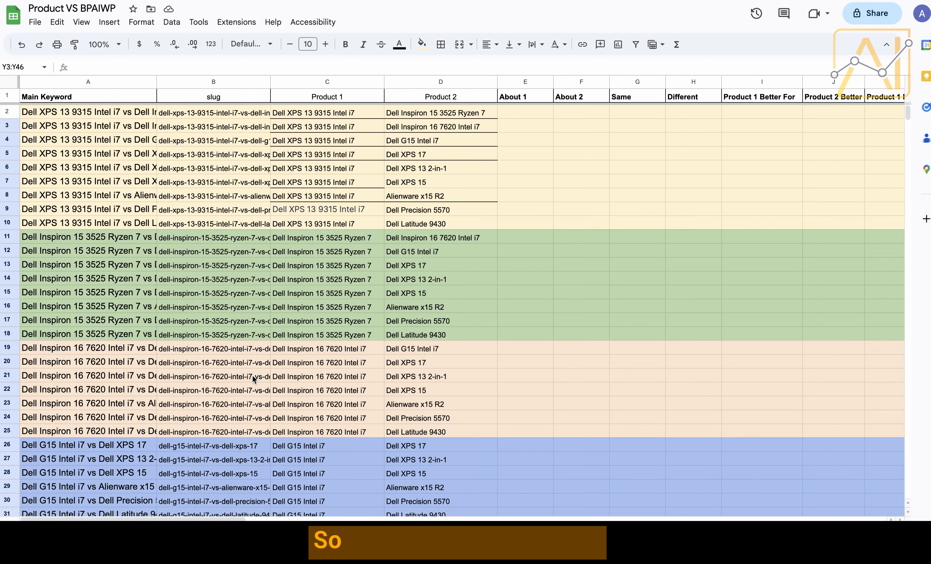
scroll(250, 376, right, 5)
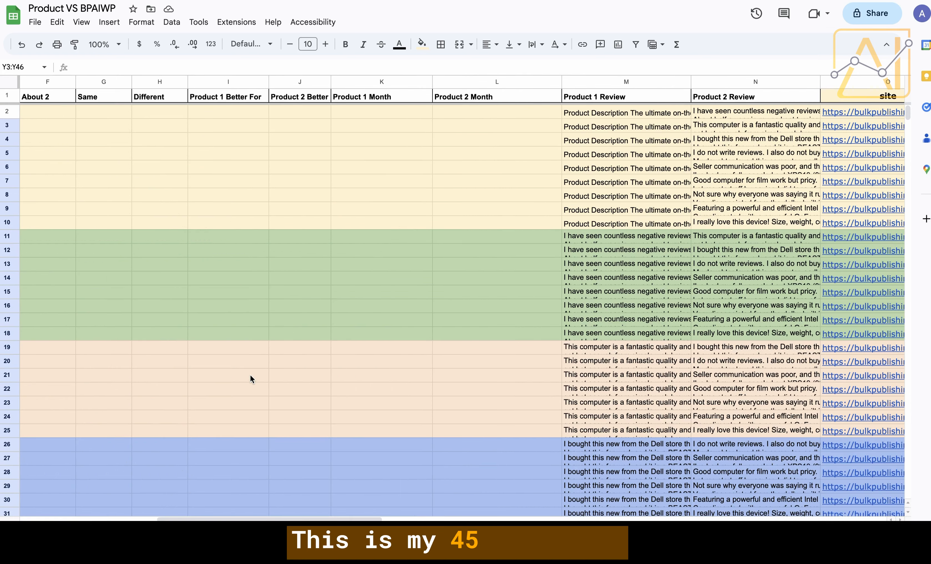
scroll(250, 378, left, 5)
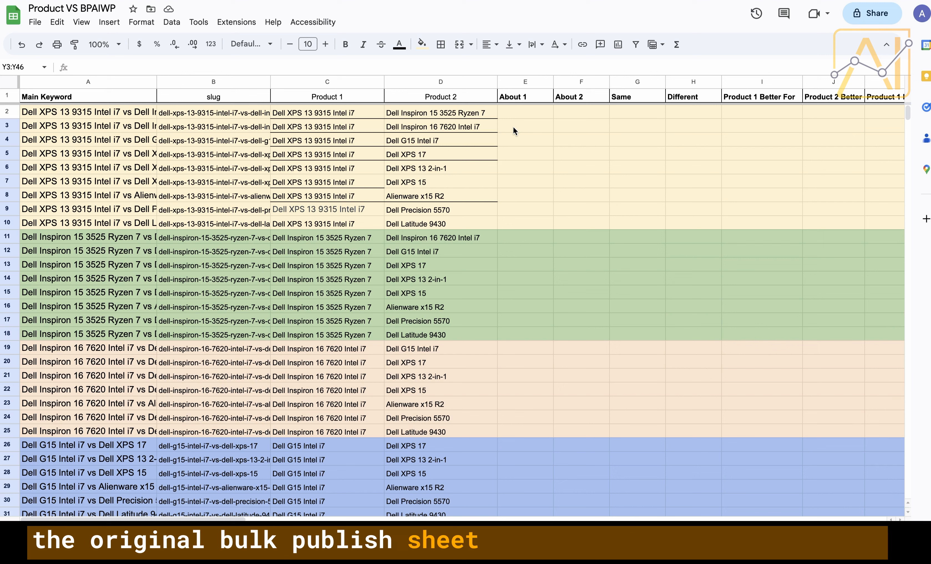
Examine the About, Same, Different, Better For, Month and Review columns to see which article sections need content
click(513, 112)
click(566, 110)
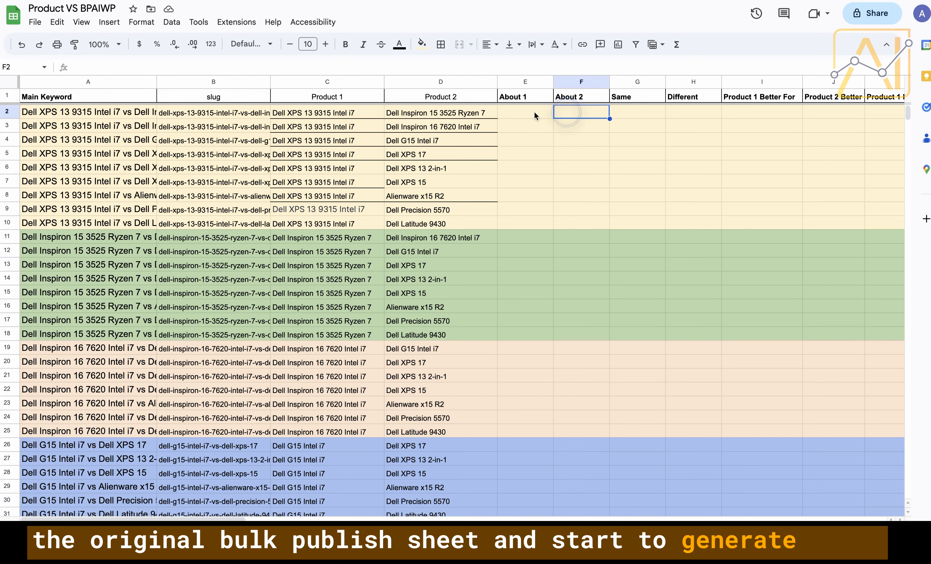
click(630, 111)
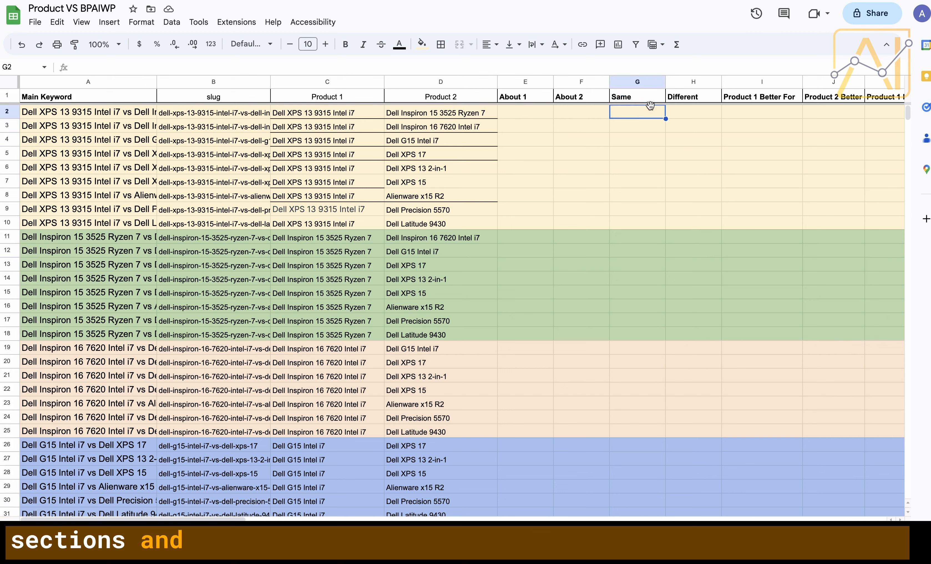
click(699, 112)
click(742, 114)
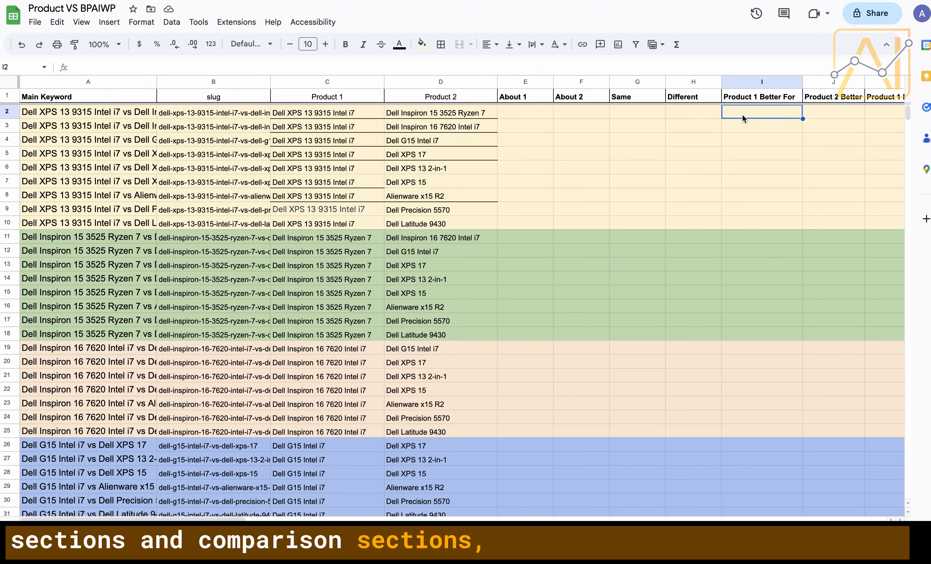
scroll(742, 114, right, 5)
click(475, 114)
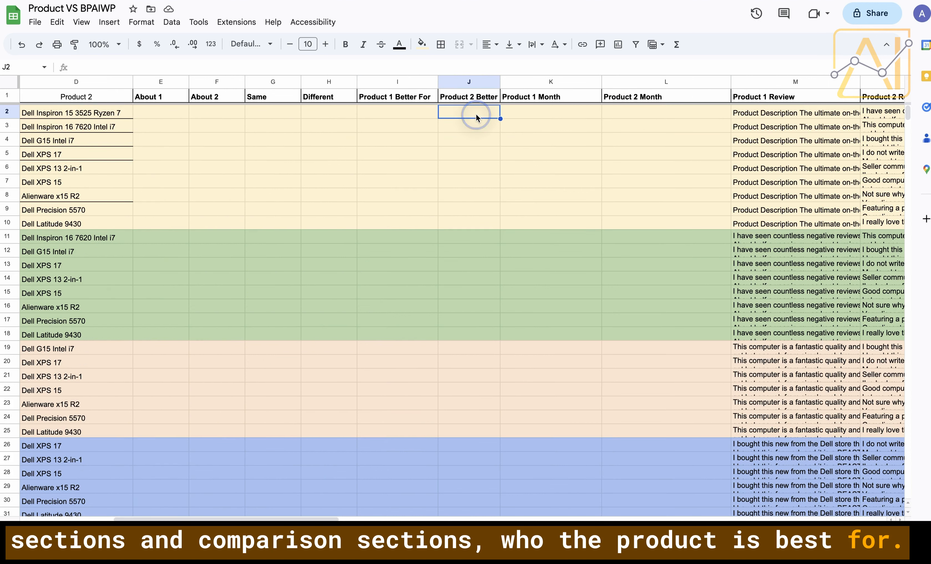
click(544, 113)
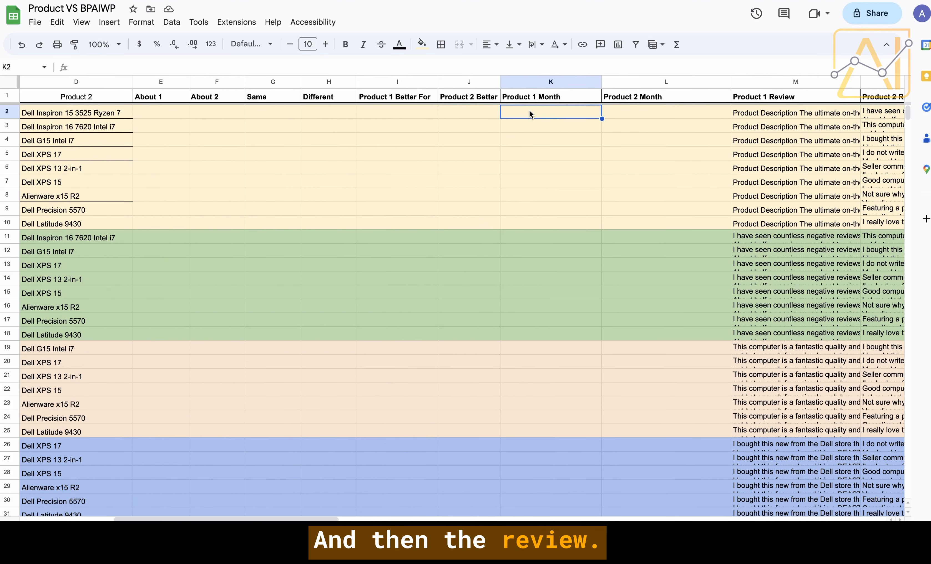
click(616, 113)
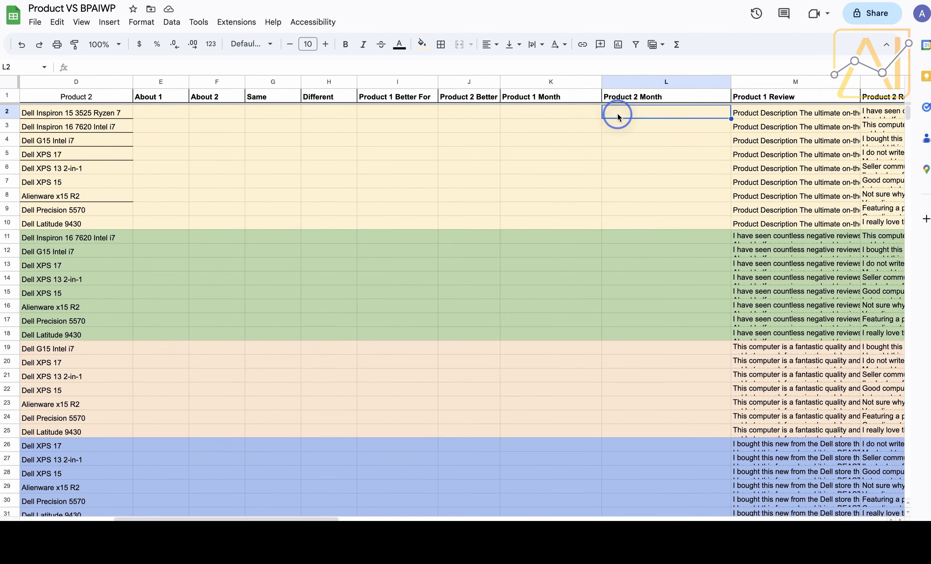
scroll(678, 113, right, 2)
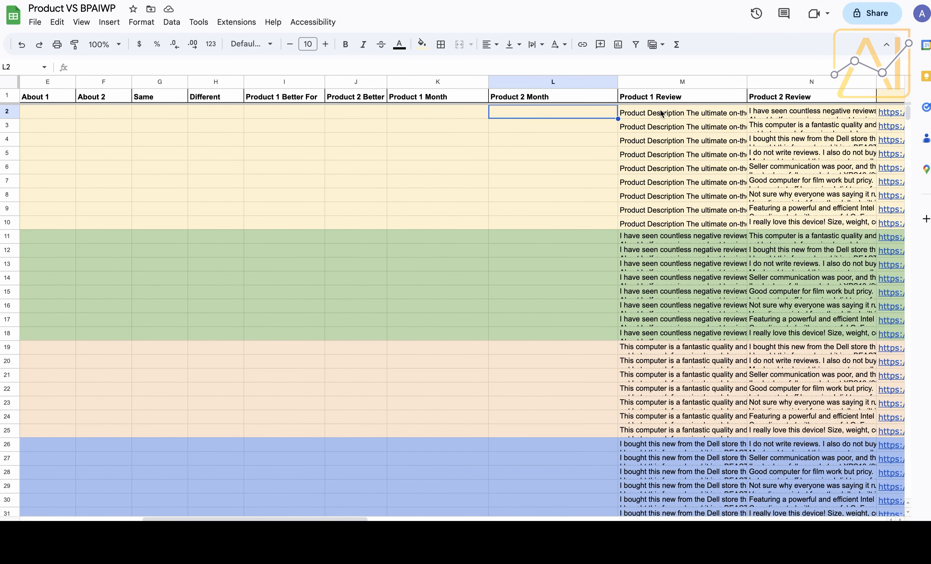
drag(660, 113, 684, 207)
drag(785, 117, 807, 209)
click(500, 197)
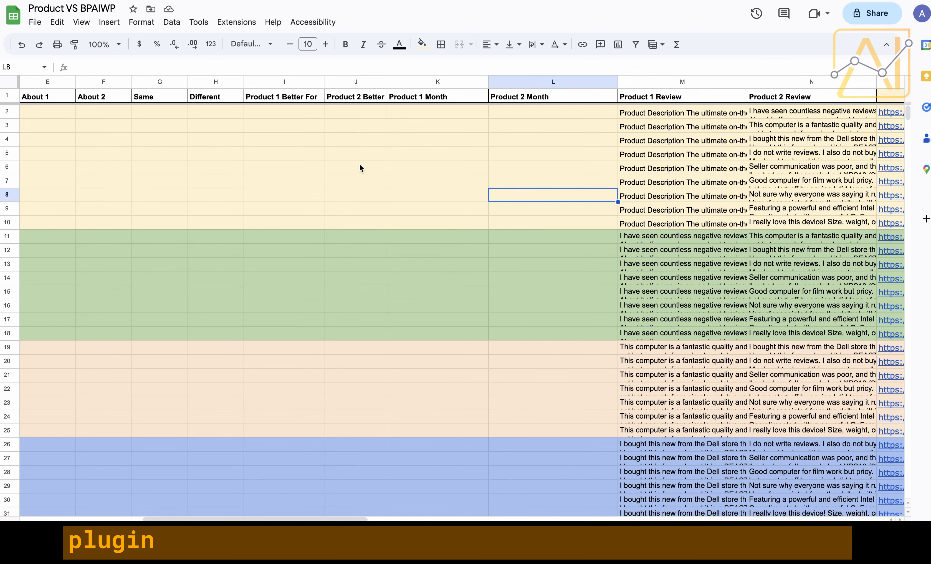
Check the section headers from About 1 to Product 1 Better For and the first FEATURED IMAGE cell, Y2
scroll(502, 151, right, 10)
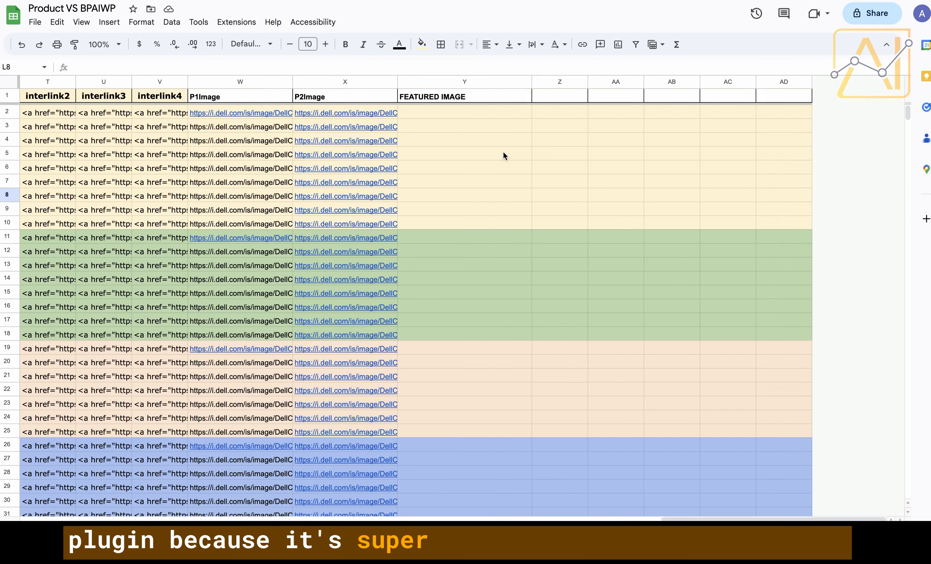
scroll(503, 151, left, 15)
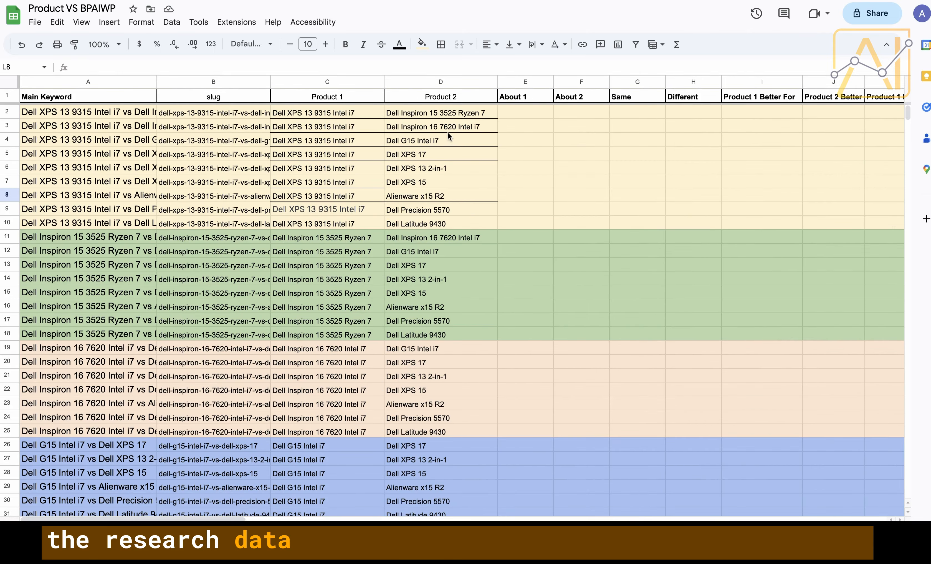
click(514, 98)
click(579, 96)
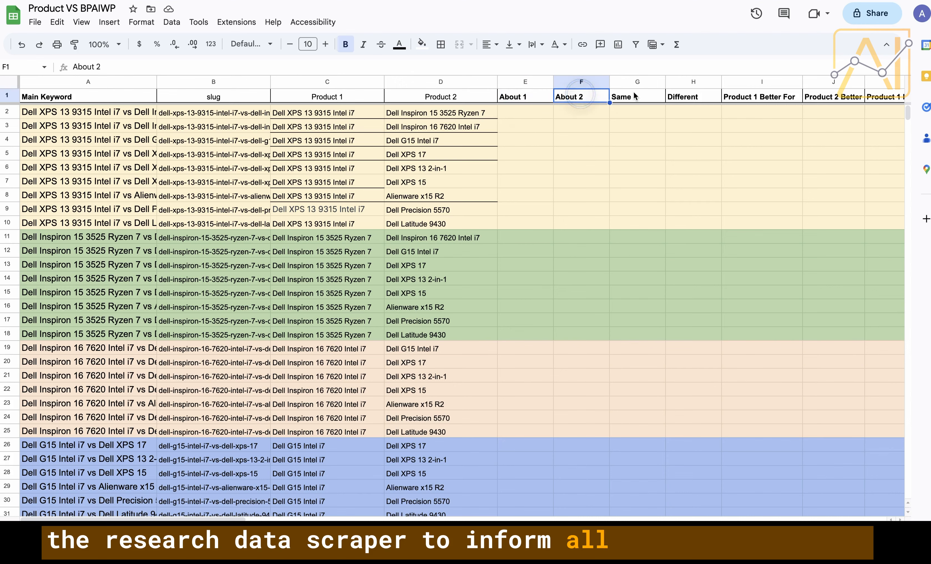
click(633, 95)
click(696, 95)
click(764, 99)
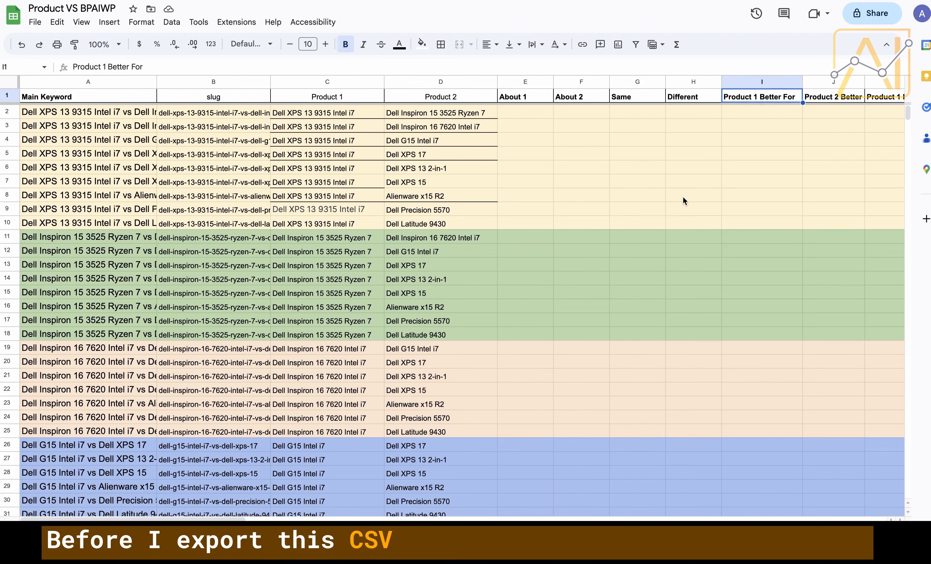
scroll(683, 196, right, 8)
scroll(683, 197, right, 10)
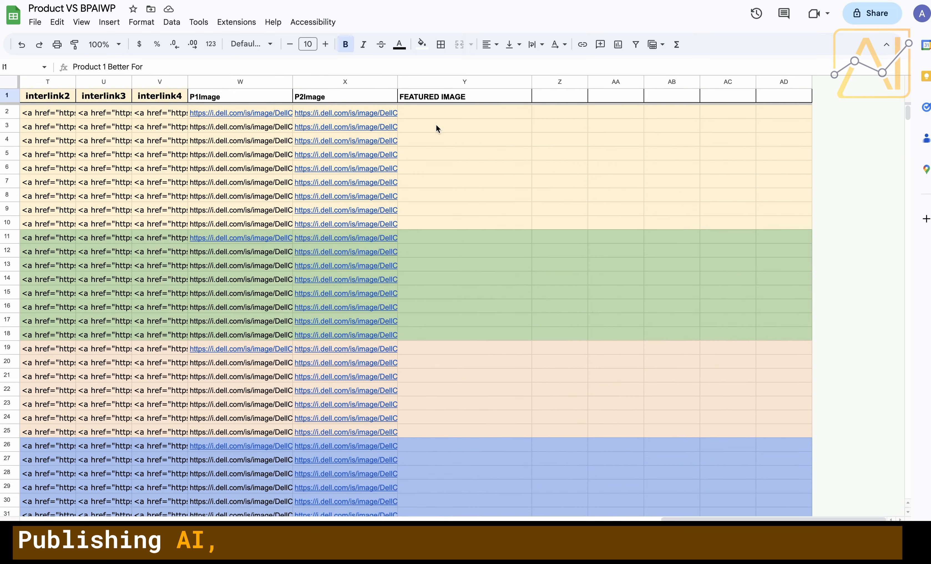
click(471, 114)
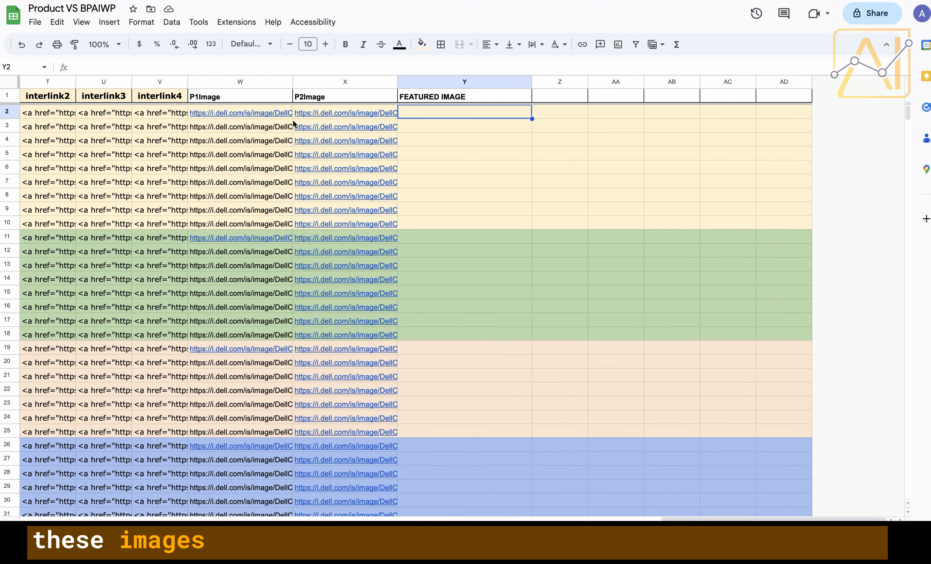
Switch to Canva, browse the Vs templates and open the Black Cyan Purple Modern Neon Versus YouTube thumbnail for editing
mouse_move(393, 193)
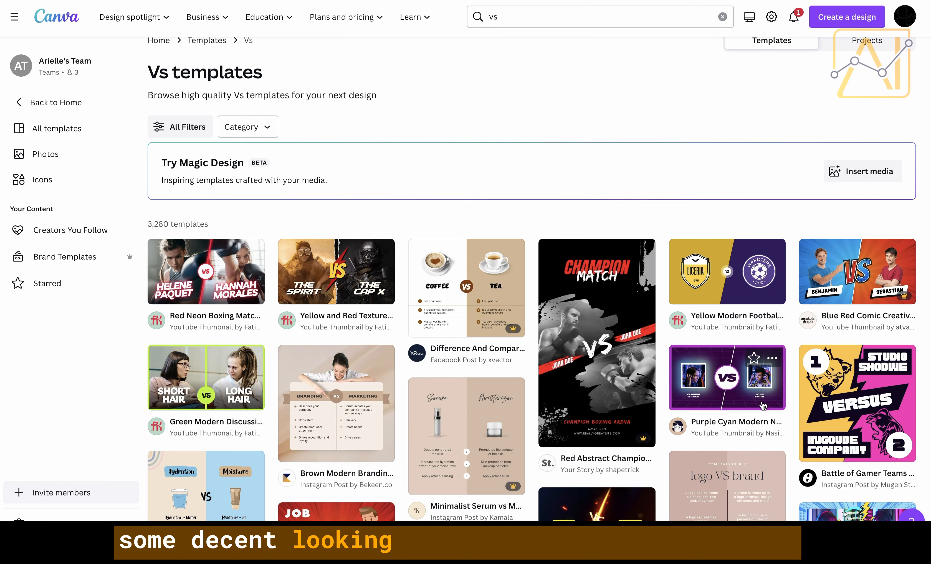
scroll(762, 406, down, 12)
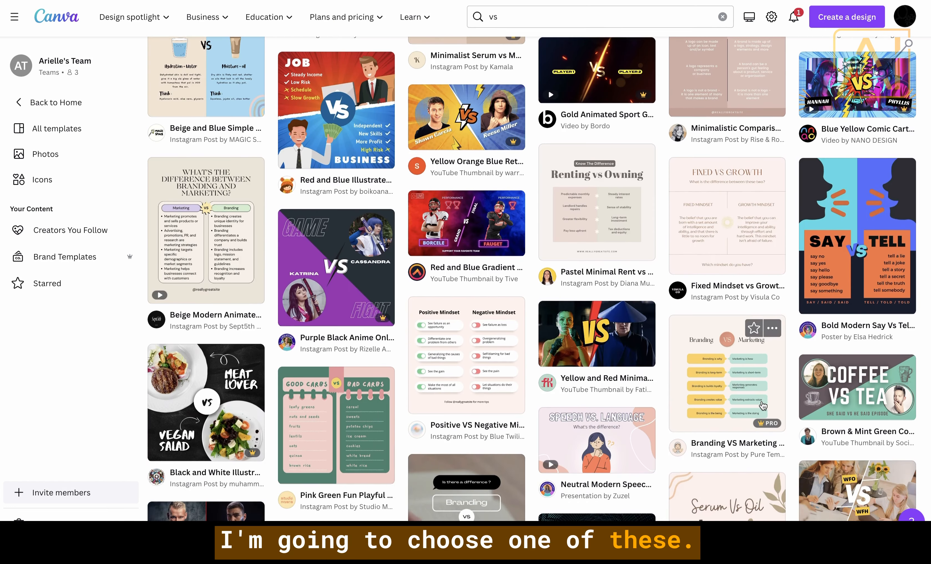
scroll(762, 405, down, 3)
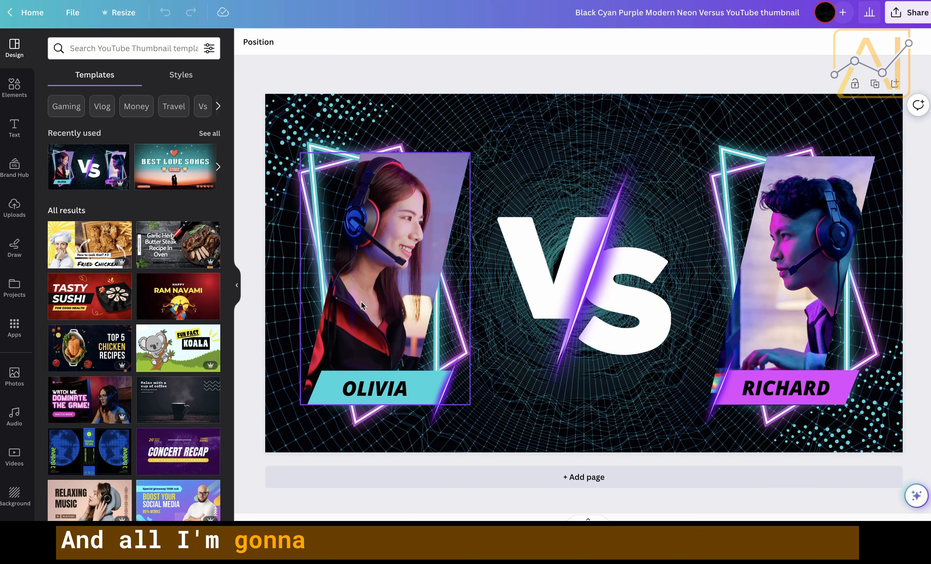
Delete the placeholder name texts from the cyan and magenta banners of the thumbnail
click(378, 393)
key(Delete)
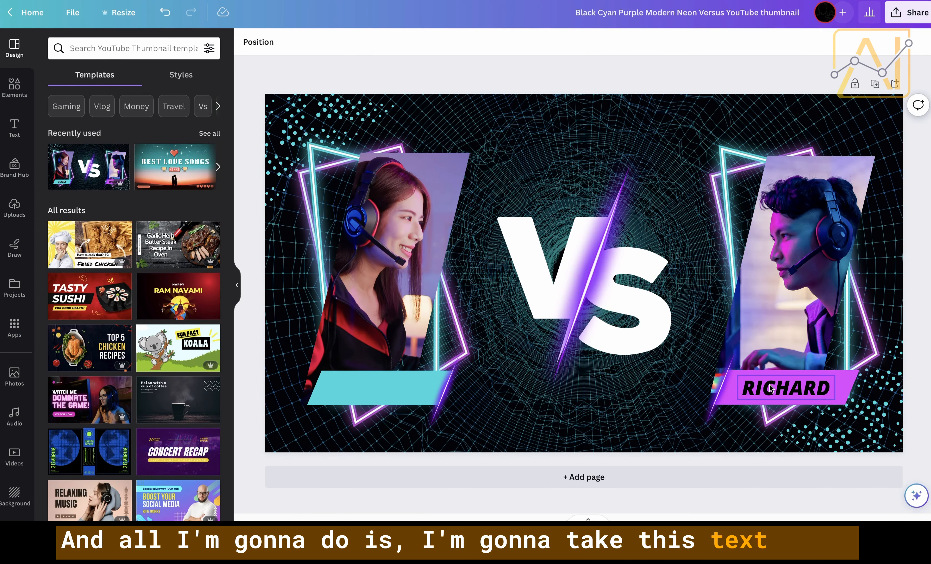
click(772, 389)
key(Delete)
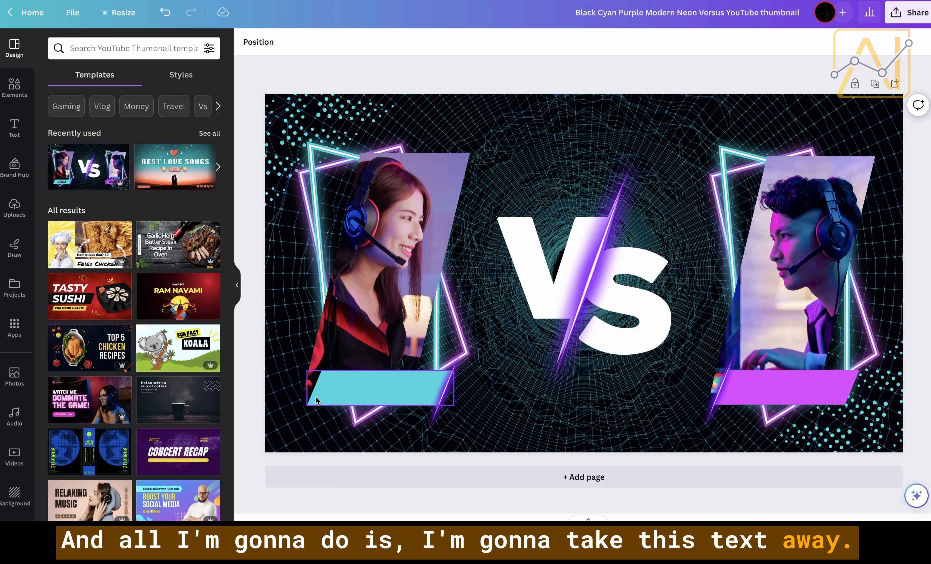
Delete both portrait photos from the neon frames, leaving the frames, banners and VS graphic in place
click(392, 301)
drag(416, 221, 451, 198)
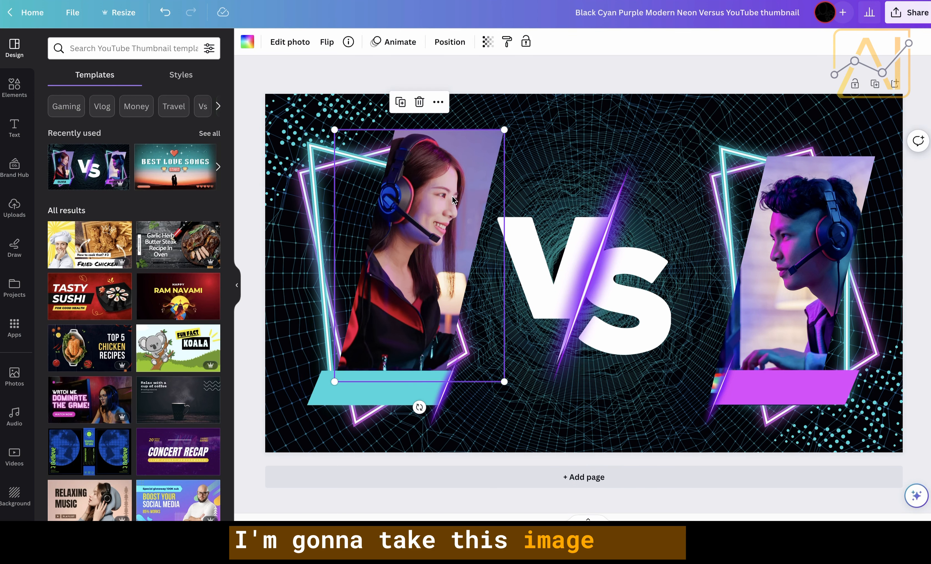
key(Delete)
key(Delete)
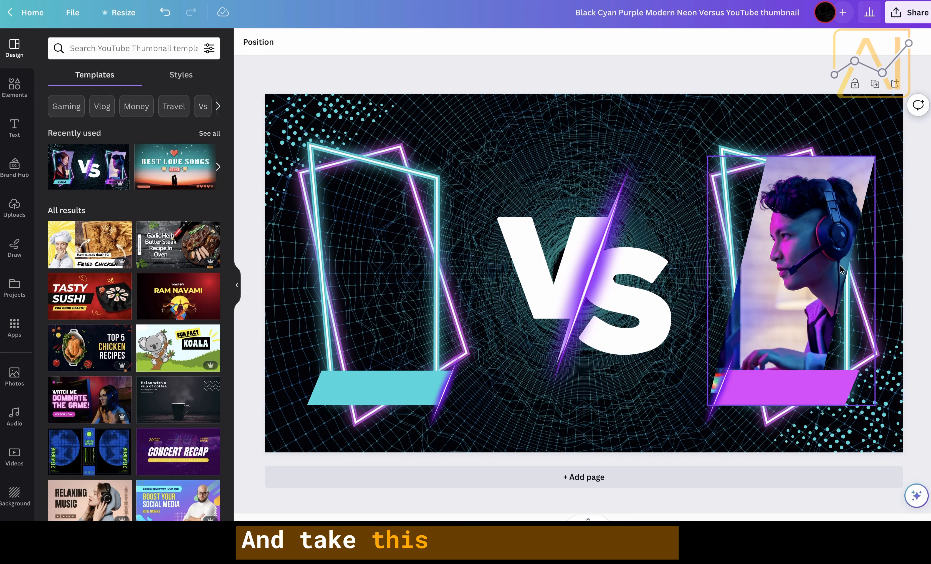
click(807, 260)
key(Delete)
key(Delete)
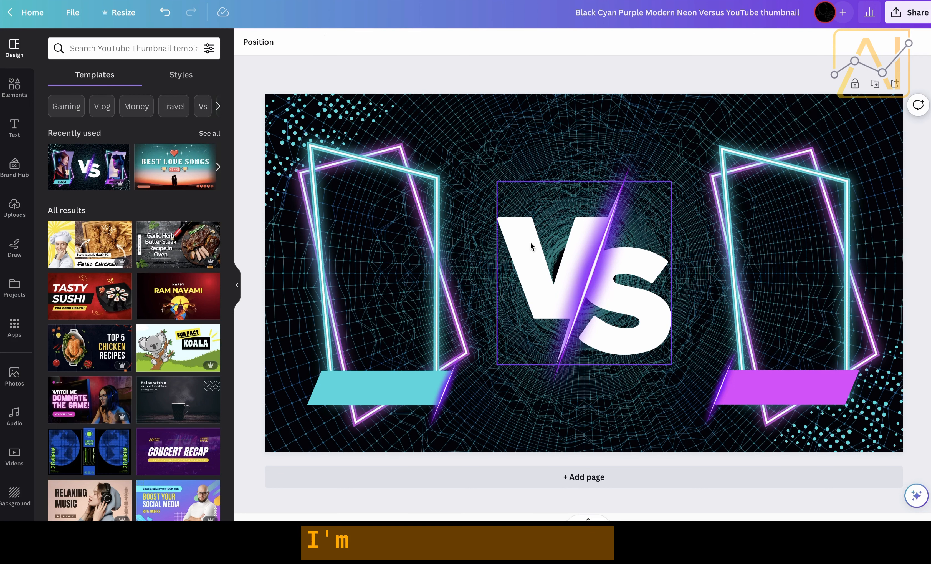
Widen the cyan and magenta banners in both directions and place the purple slashes at their inner ends
click(370, 387)
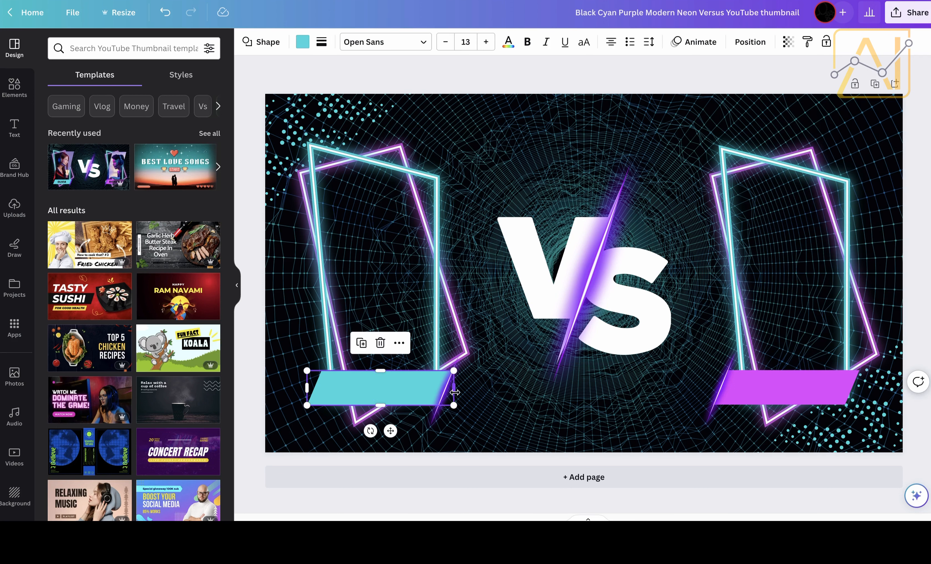
drag(307, 387, 268, 389)
drag(454, 388, 500, 391)
drag(440, 391, 513, 391)
key(super+z)
click(475, 390)
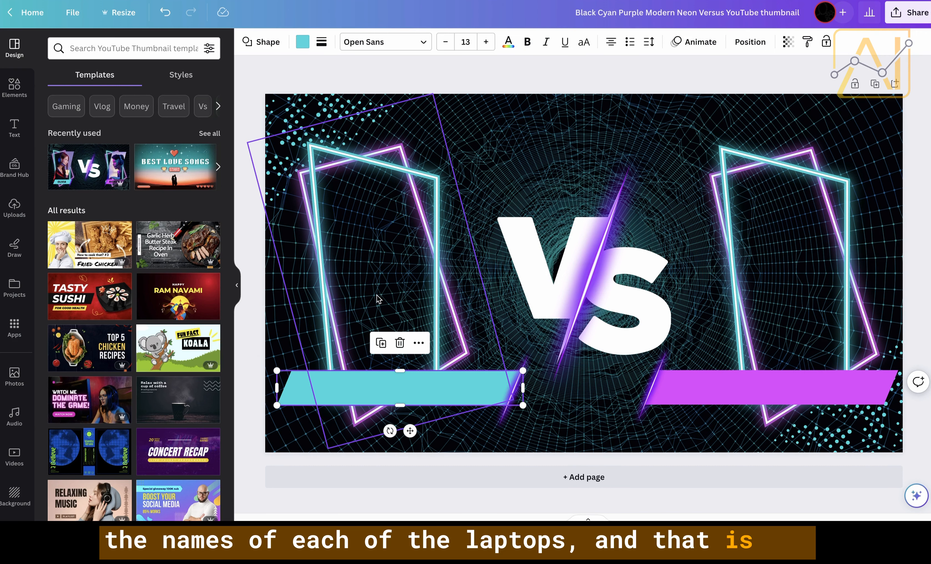
Select the left neon frame and open its cyan colour for editing
click(556, 116)
click(378, 100)
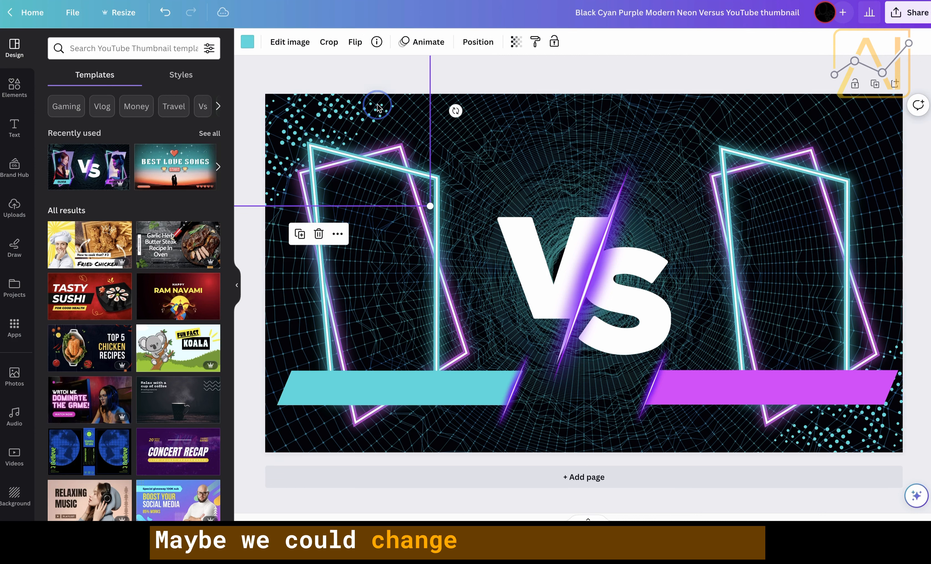
click(435, 187)
click(265, 42)
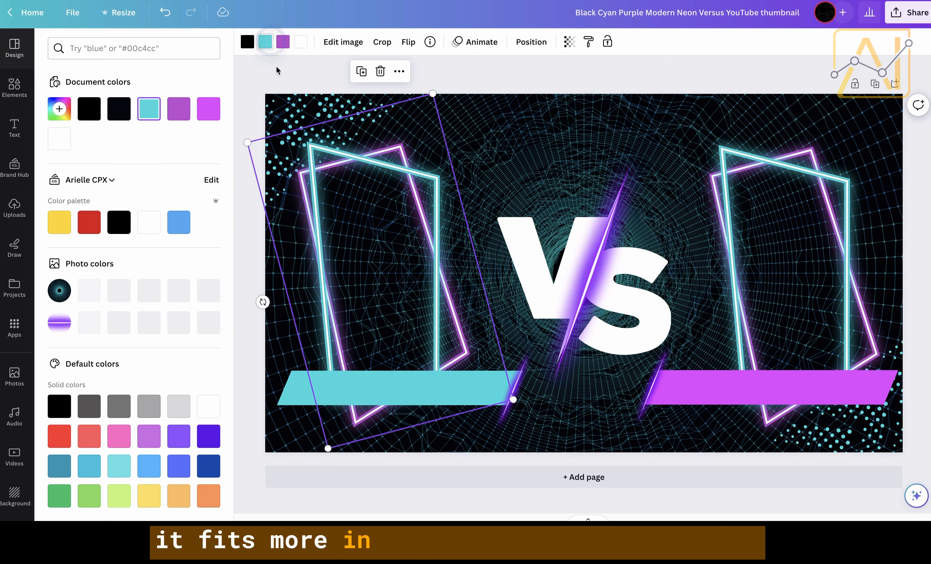
click(59, 227)
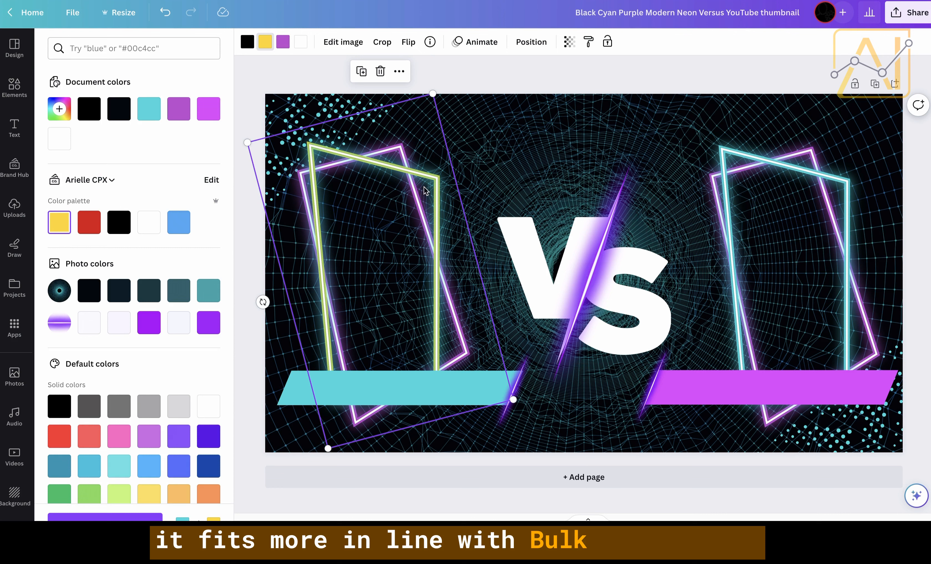
click(490, 131)
click(388, 144)
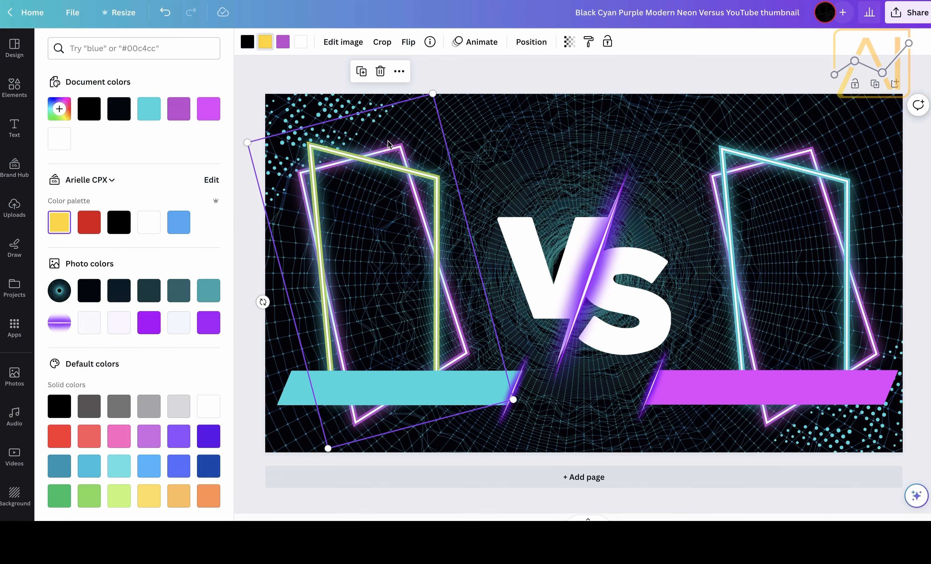
click(477, 146)
key(ctrl+z)
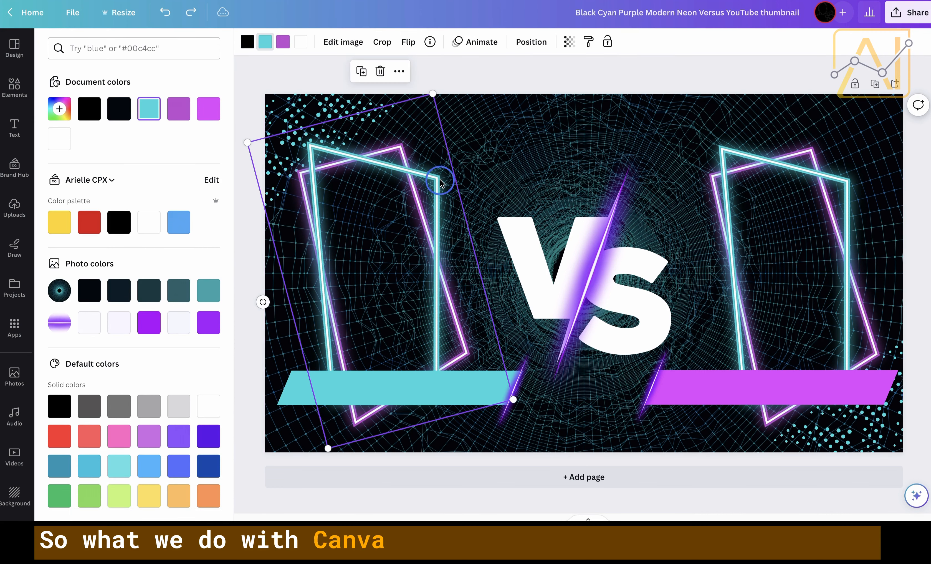
Change the left frame's cyan to the brand palette yellow and apply the change to all matching cyan elements
click(59, 222)
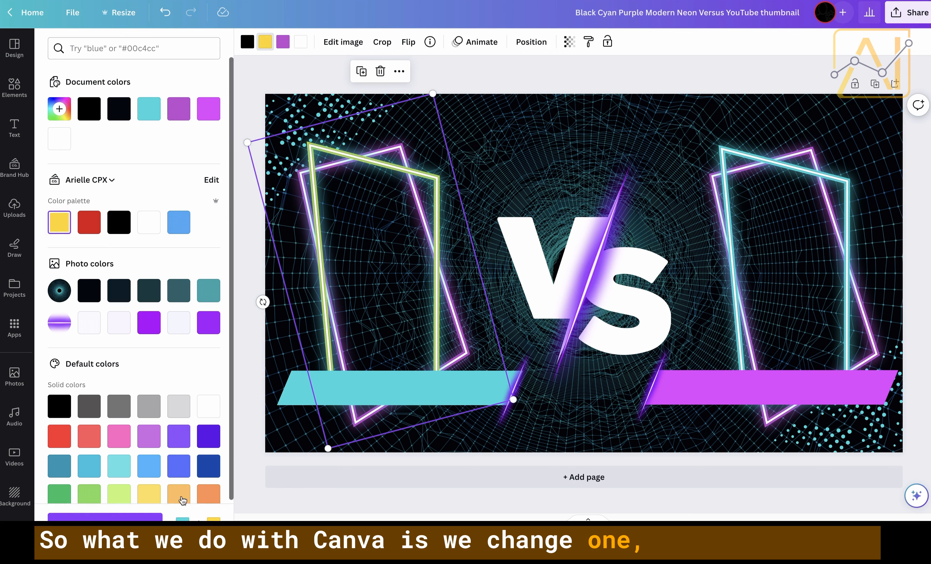
click(104, 517)
click(475, 253)
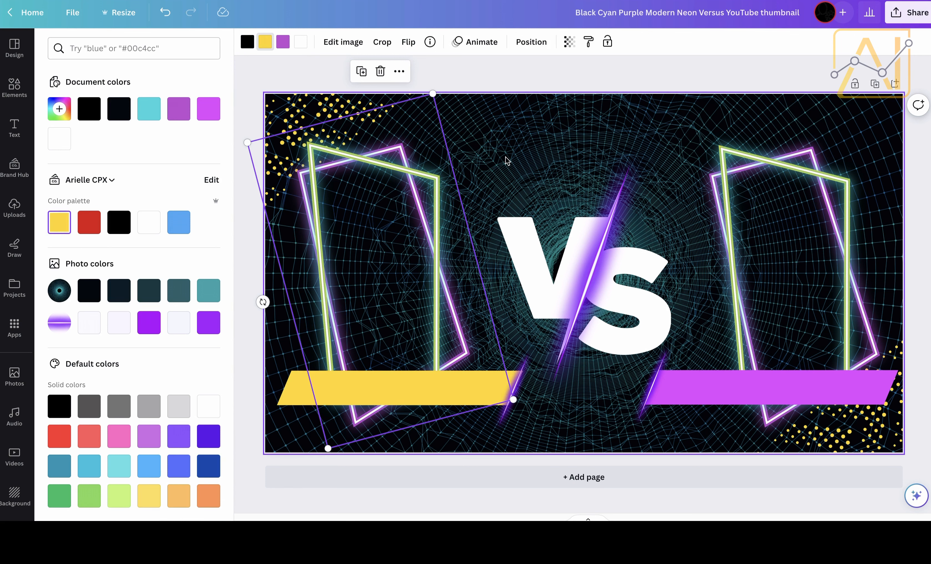
Change the left neon frame's purple outline to the brand palette red and apply it to all matching purple elements
click(406, 160)
click(283, 41)
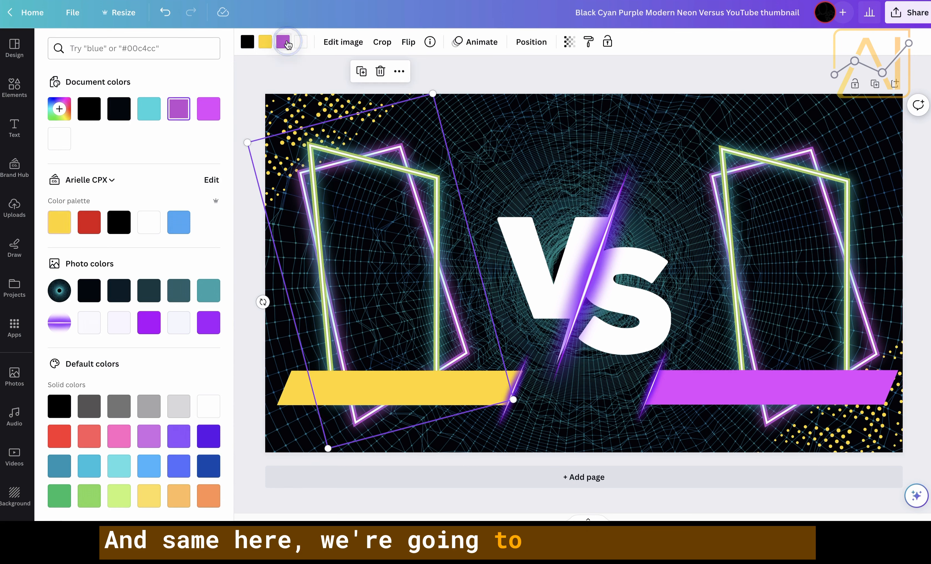
click(94, 229)
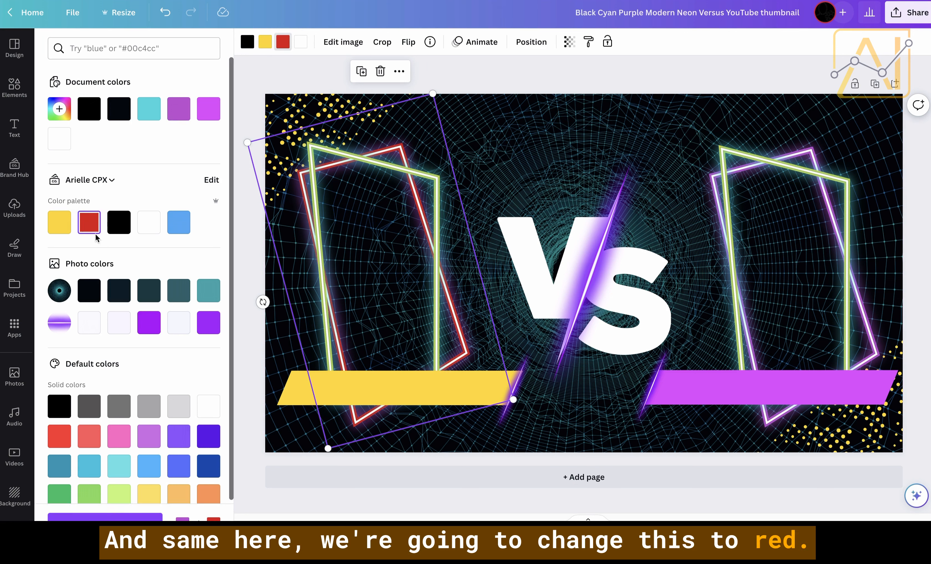
click(91, 516)
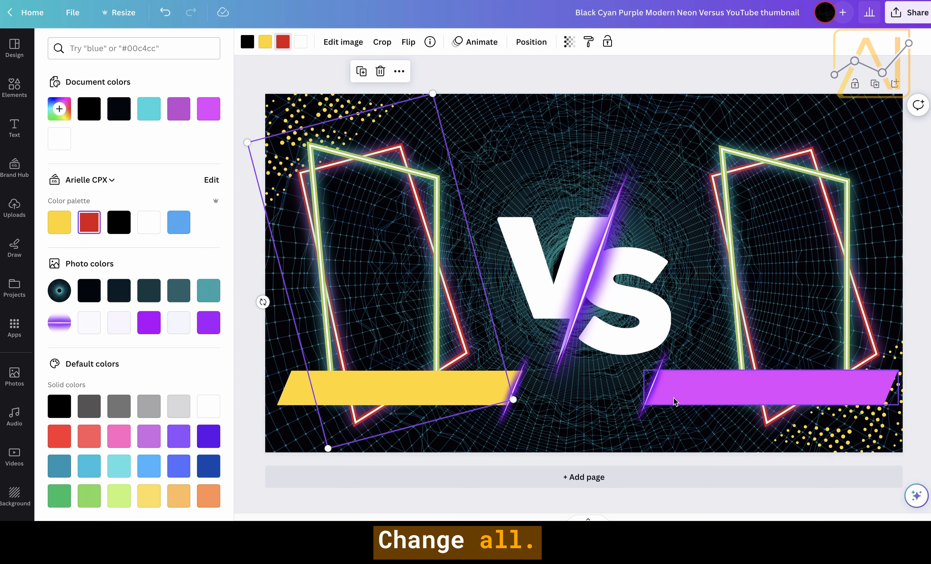
Fill the magenta banner beneath the other neon frame with the red from the default solid colours
click(705, 390)
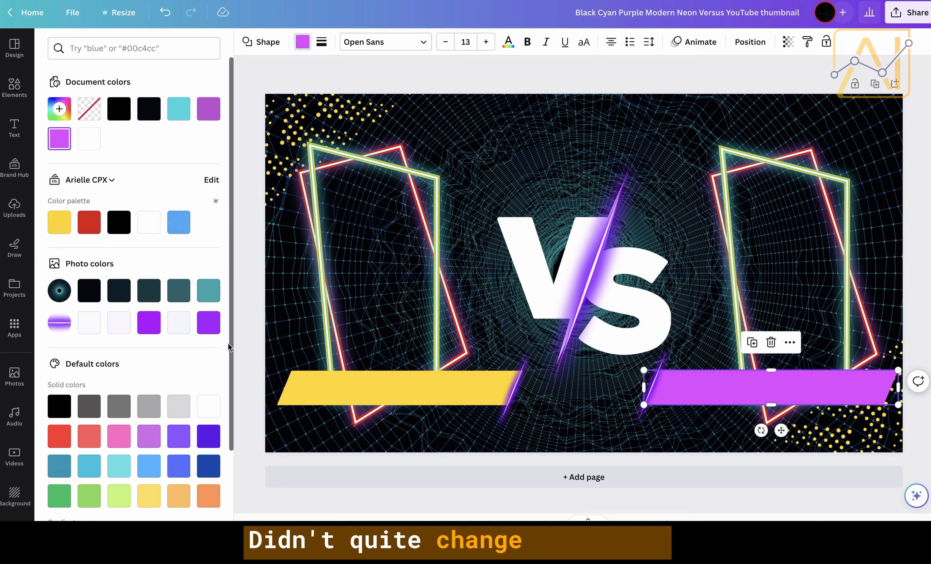
click(56, 443)
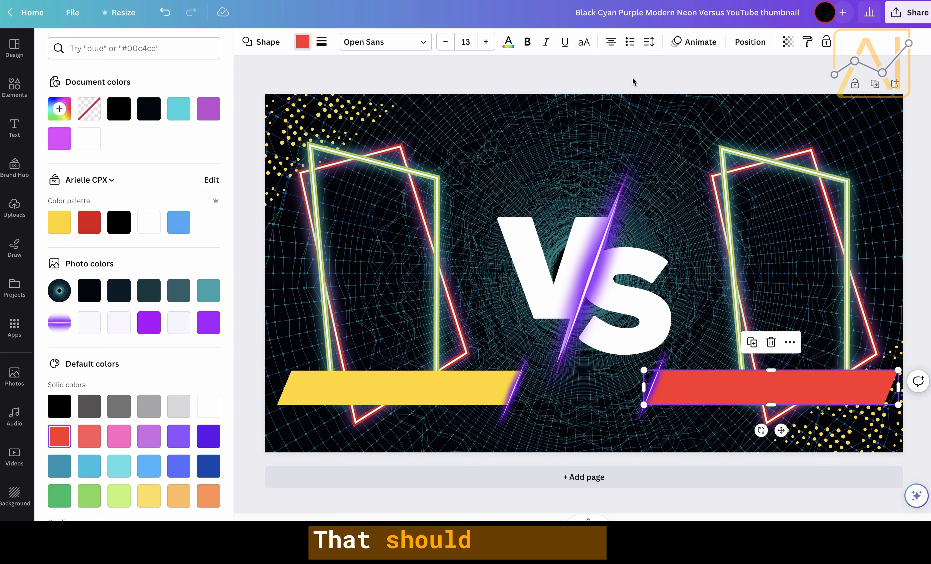
click(626, 86)
Try to recolour the purple slash running through the VS graphic
click(577, 251)
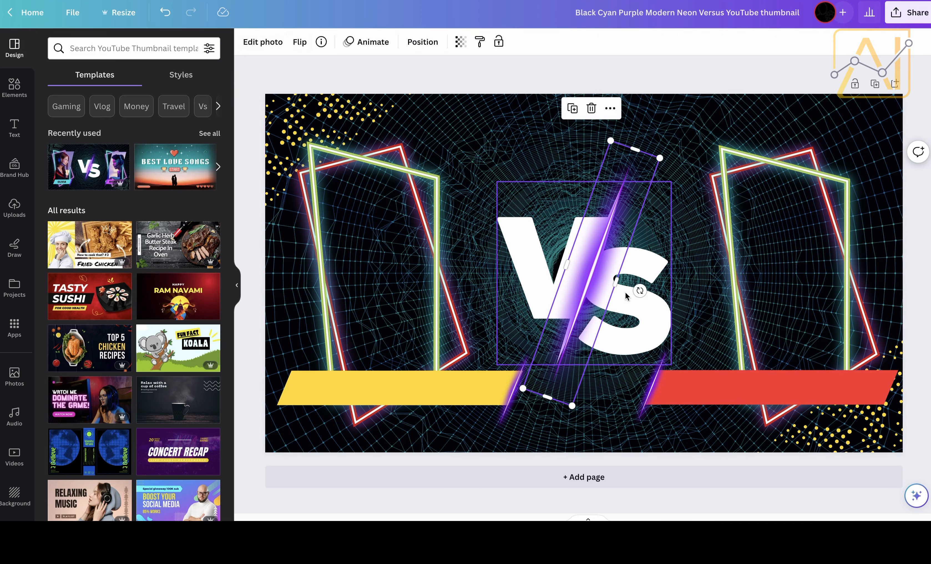
click(612, 182)
click(612, 183)
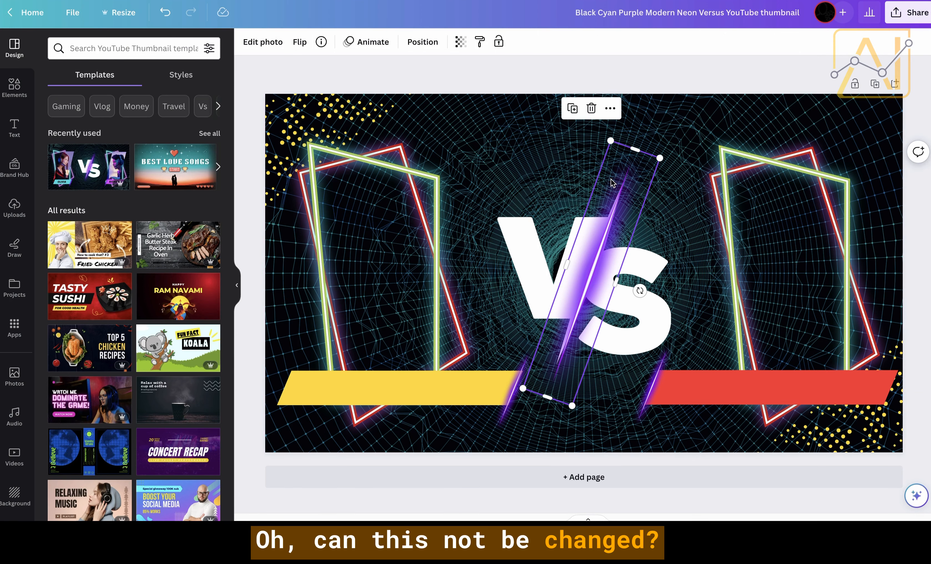
drag(577, 360, 561, 333)
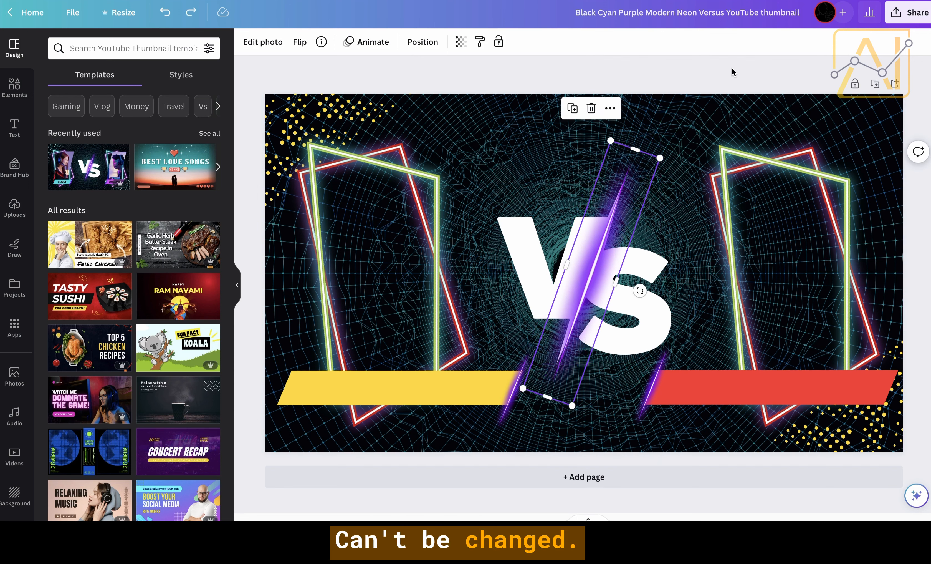
key(ctrl+z)
click(508, 393)
click(587, 290)
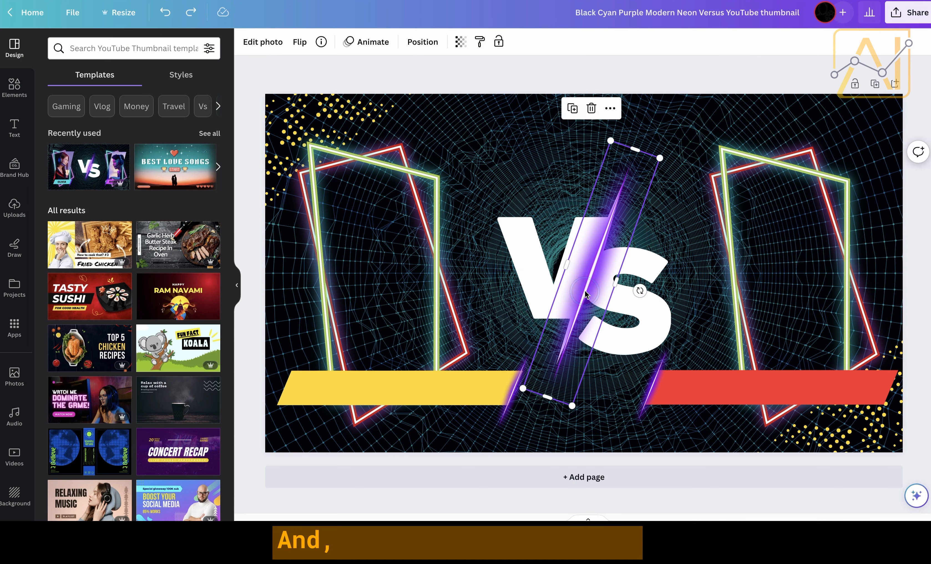
click(512, 121)
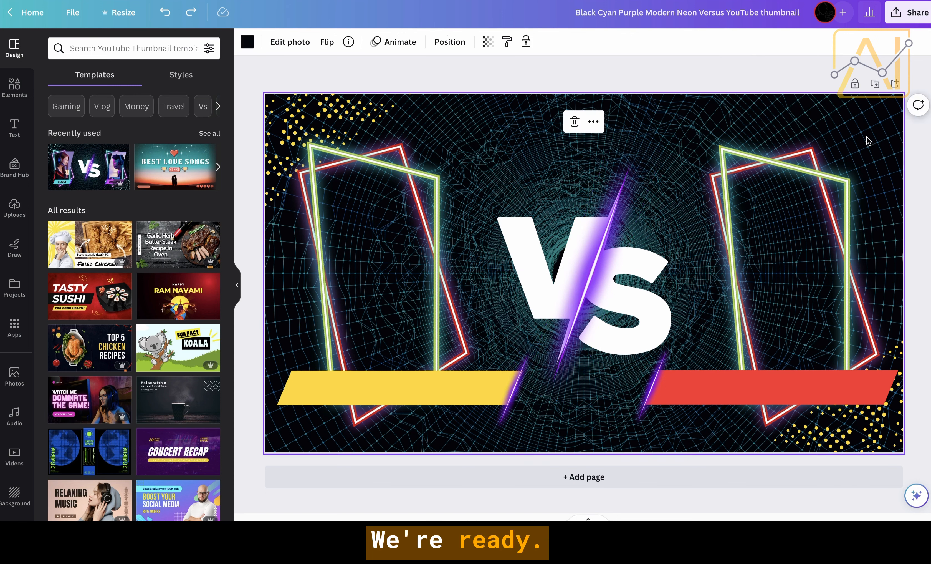
Open the download settings for the finished thumbnail design and choose PNG as the file type
click(904, 24)
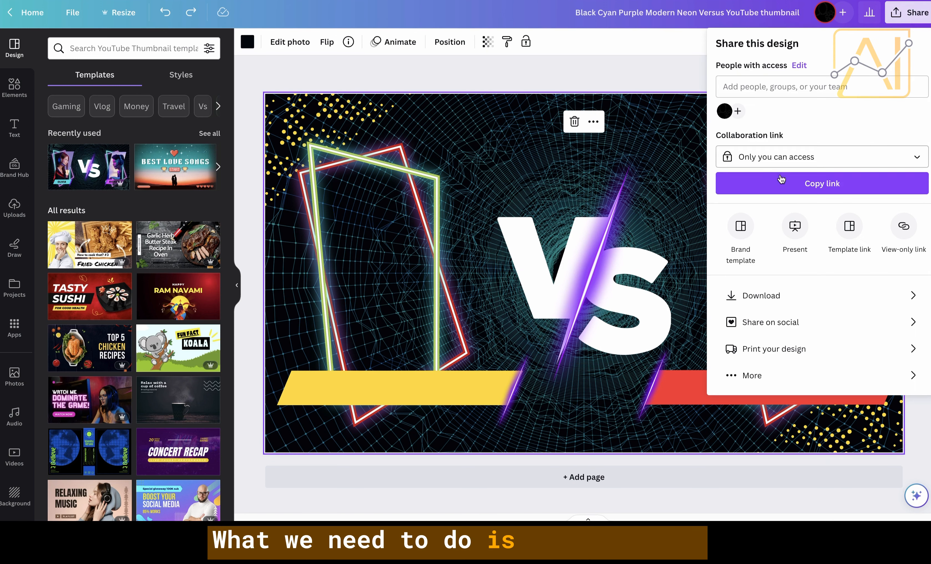
click(812, 297)
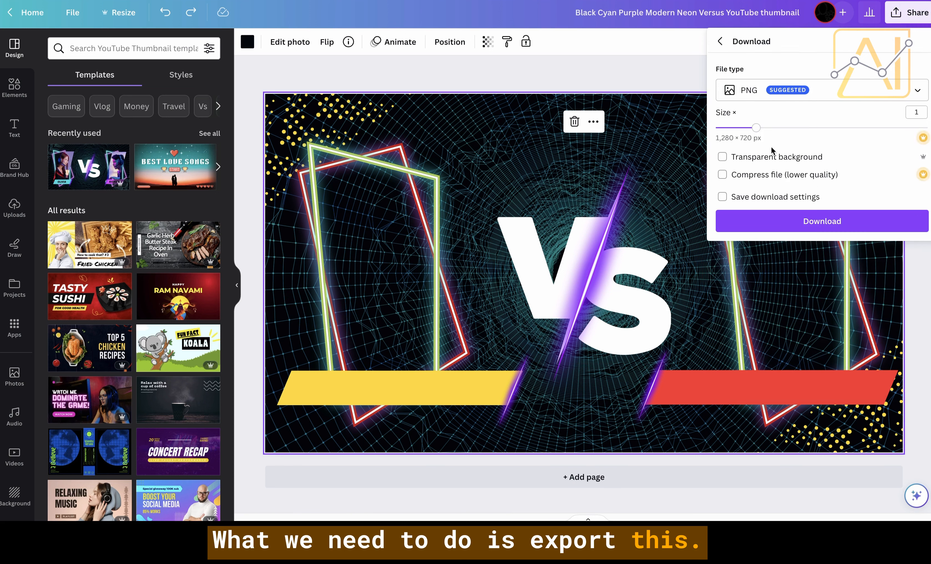
click(755, 98)
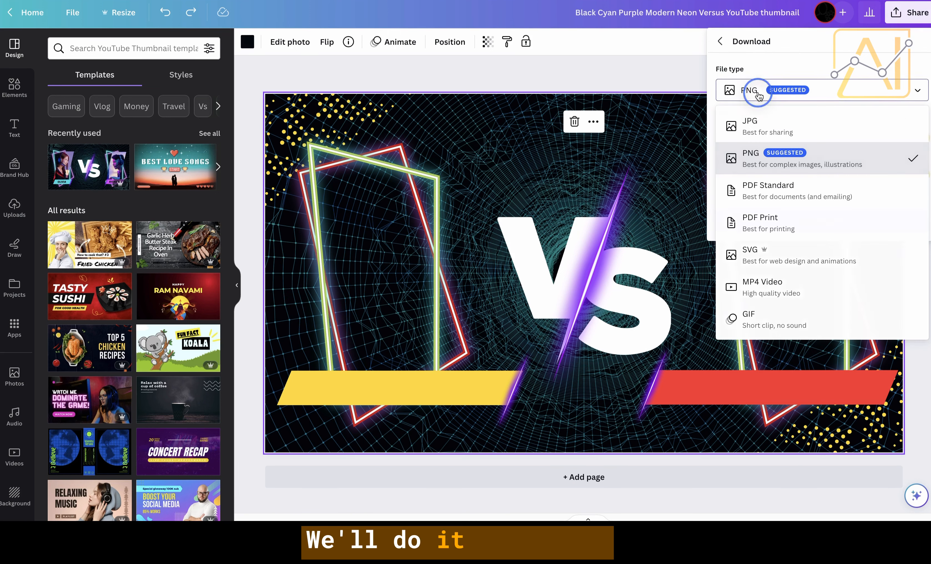
click(755, 158)
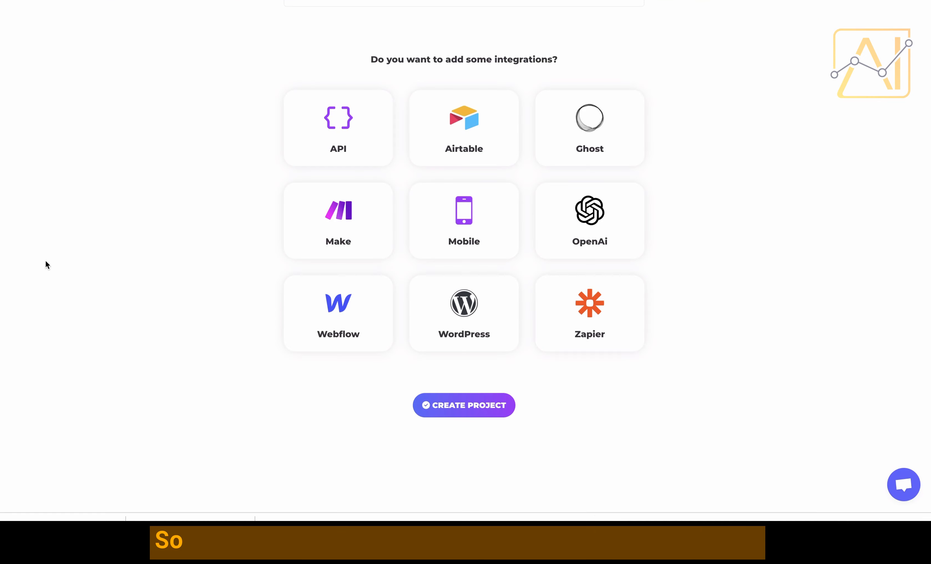